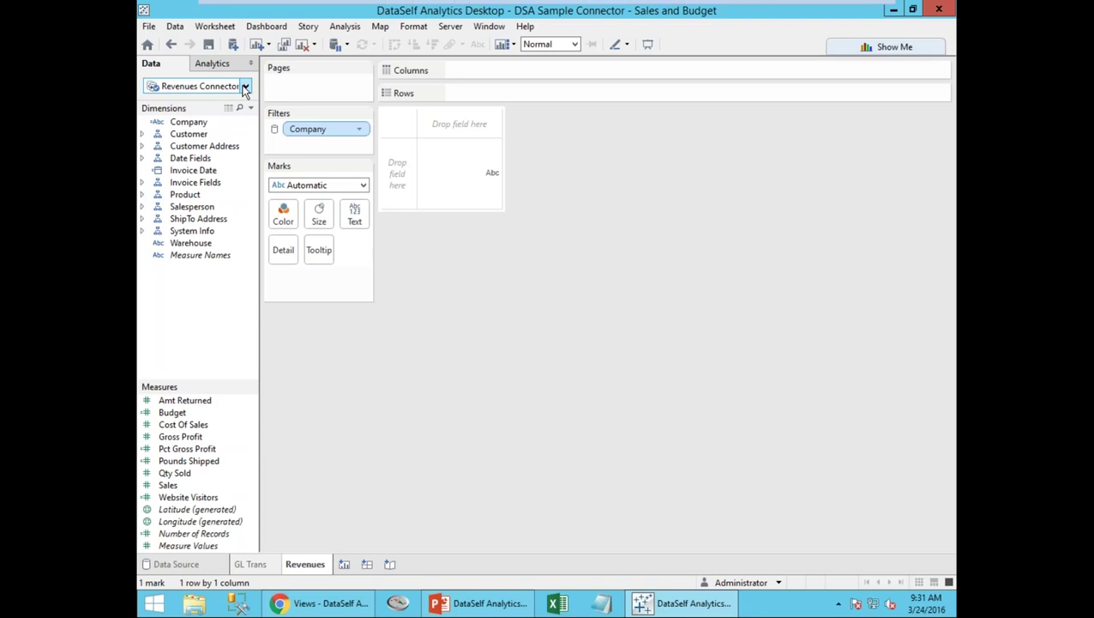
Choose the Revenues Connector data source and build a table of Sales with one row per Company
{"action": "left_click", "coordinate": [246, 88]}
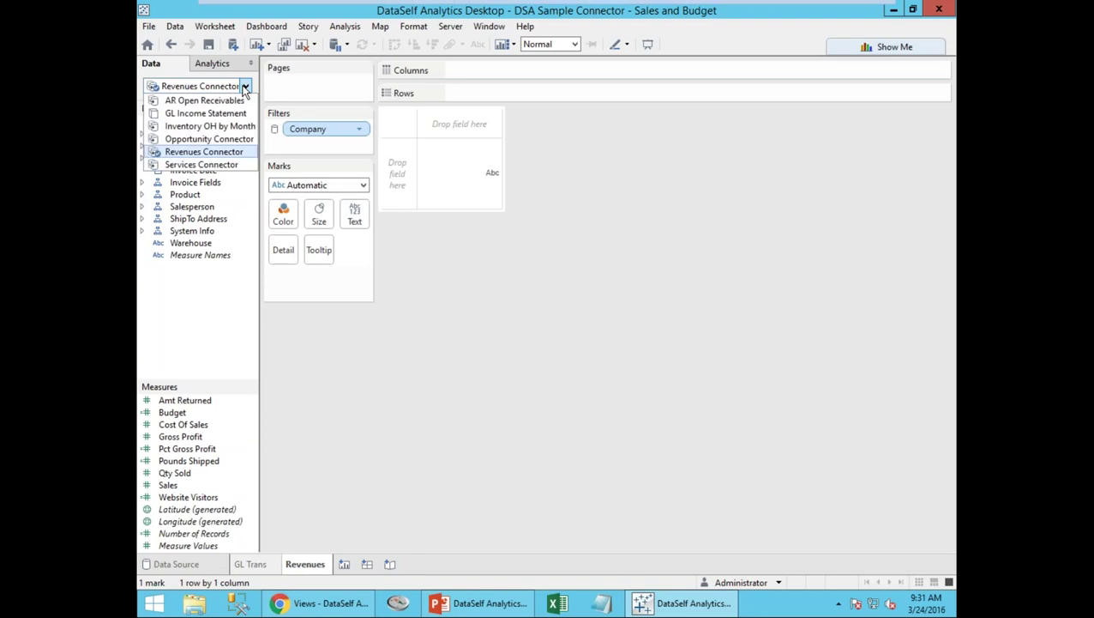
{"action": "left_click", "coordinate": [229, 154]}
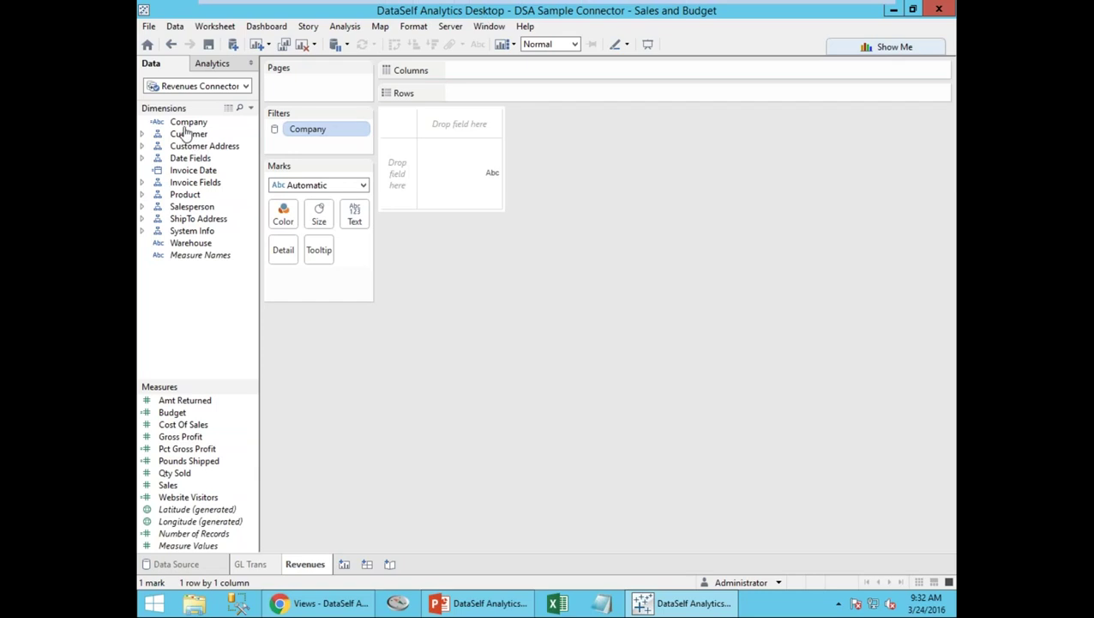
{"action": "left_click_drag", "start_coordinate": [186, 126], "coordinate": [399, 166]}
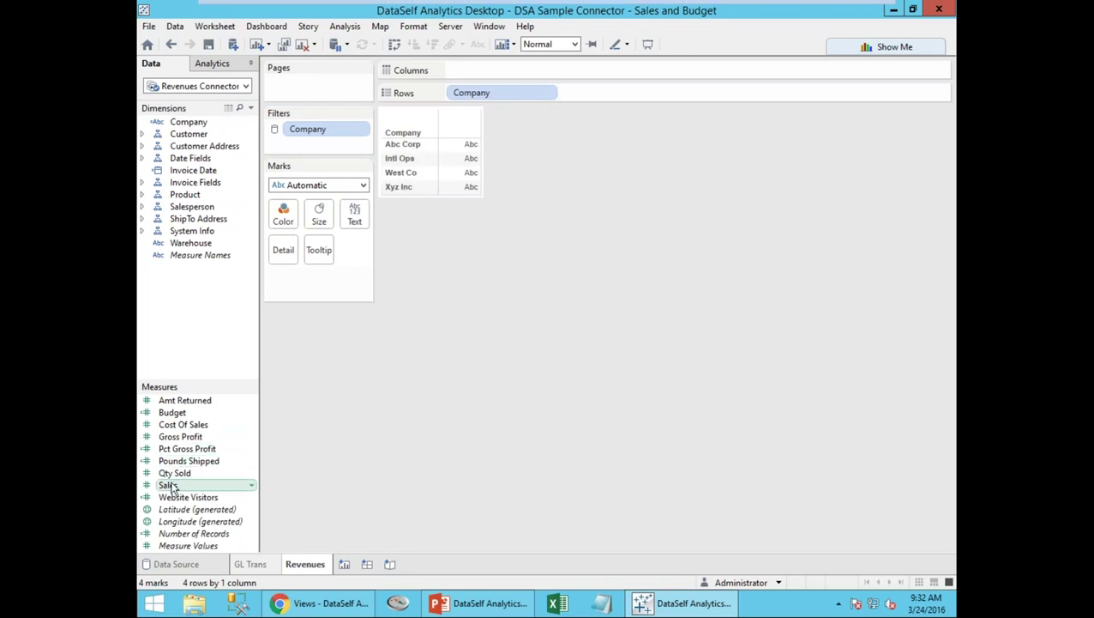
{"action": "left_click_drag", "start_coordinate": [169, 486], "coordinate": [448, 168]}
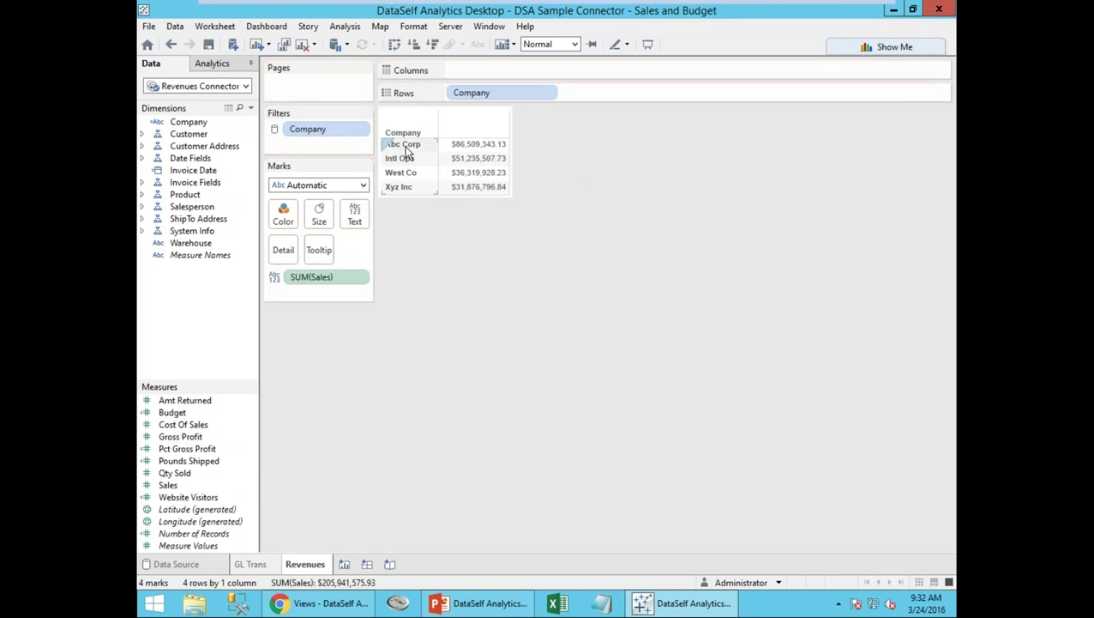
{"action": "mouse_move", "coordinate": [469, 196]}
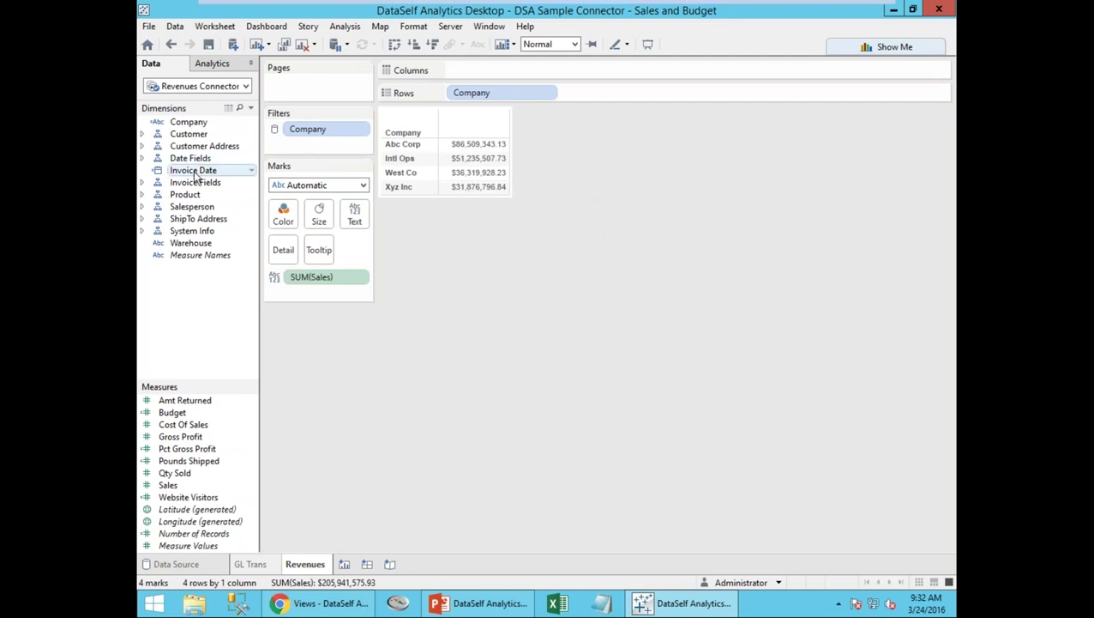
Add Invoice Date as table columns and break the years down into quarters and months
{"action": "left_click_drag", "start_coordinate": [196, 175], "coordinate": [471, 135]}
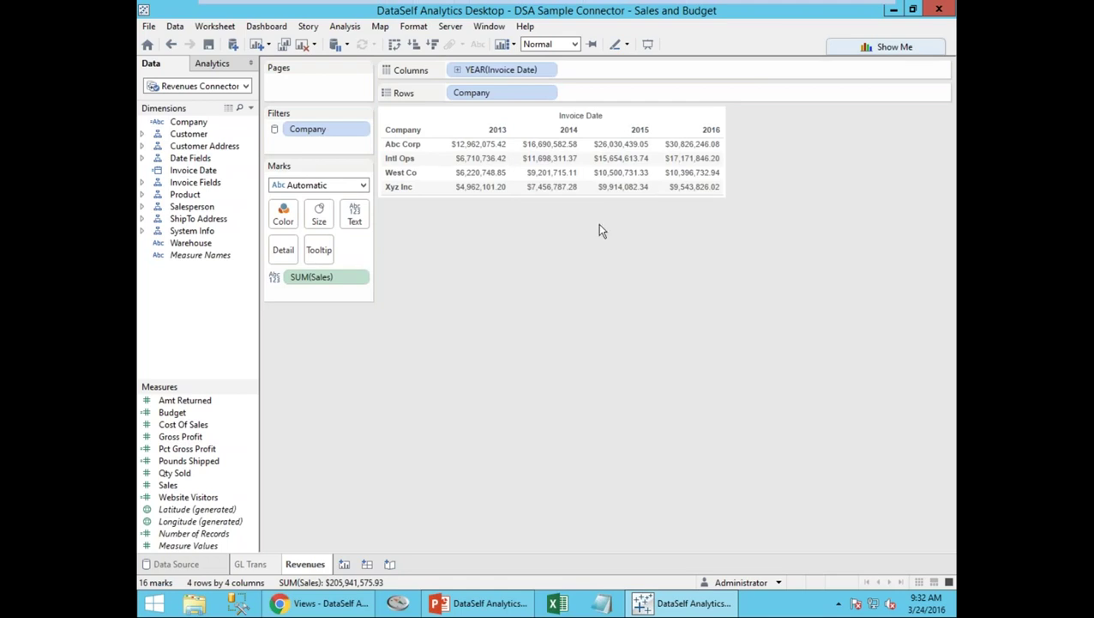
{"action": "left_click", "coordinate": [458, 72]}
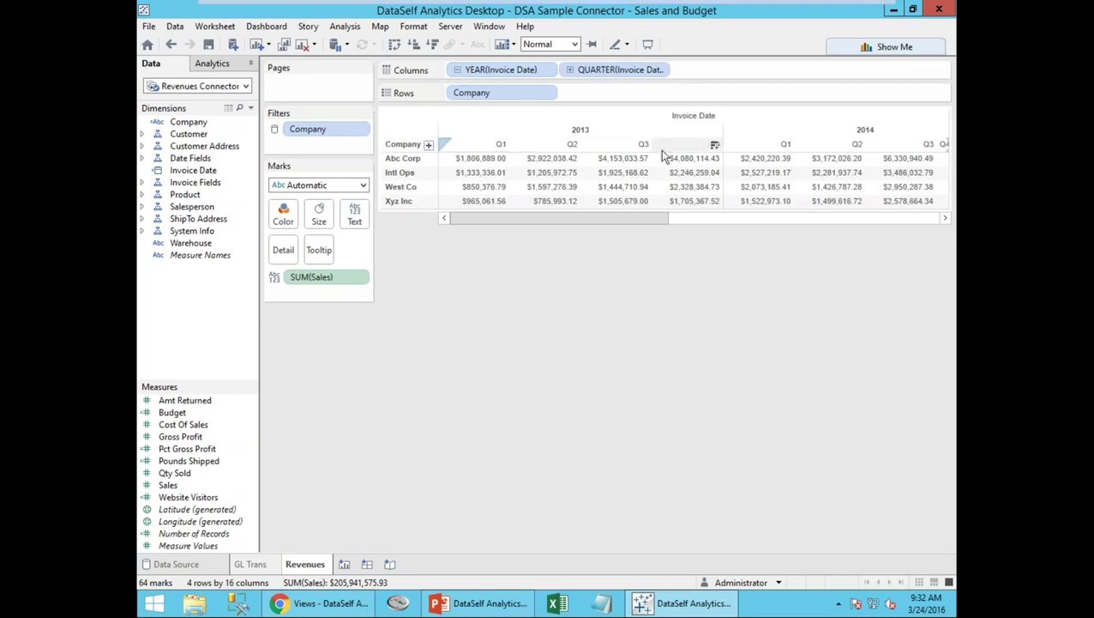
{"action": "left_click", "coordinate": [570, 73]}
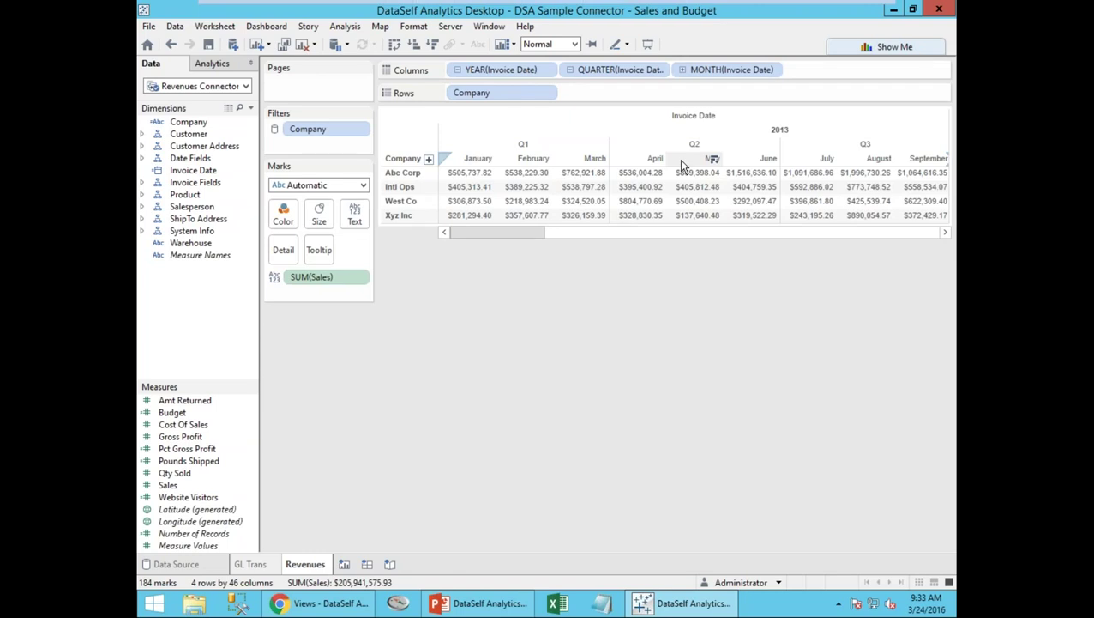
{"action": "left_click_drag", "start_coordinate": [489, 232], "coordinate": [426, 283]}
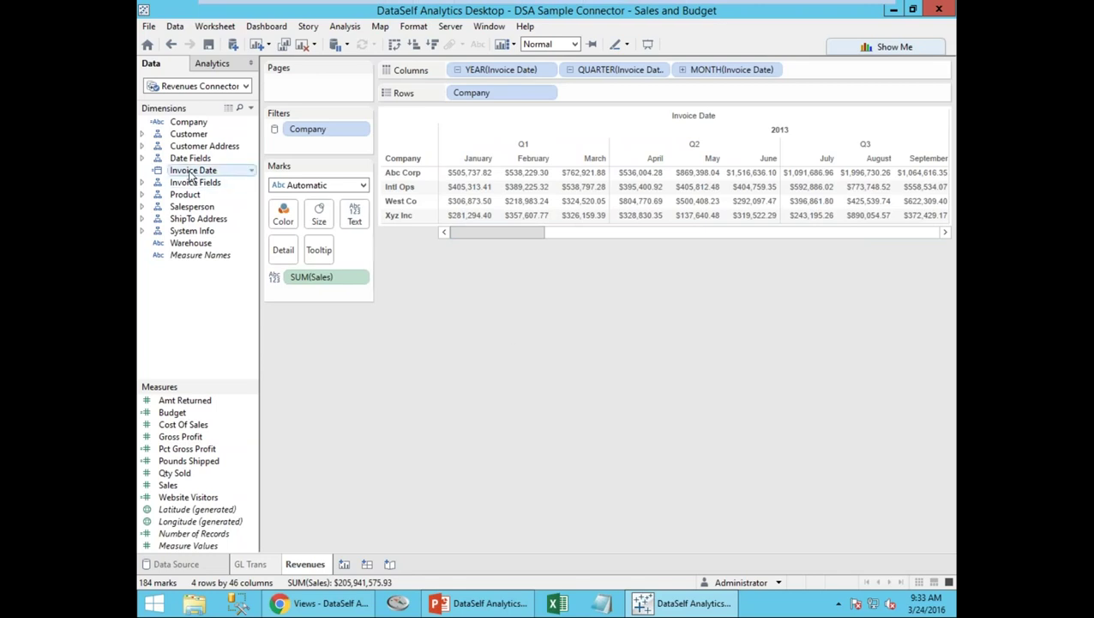
Filter Invoice Date with a relative date of This month and show the filter control beside the table
{"action": "left_click_drag", "start_coordinate": [190, 174], "coordinate": [298, 143]}
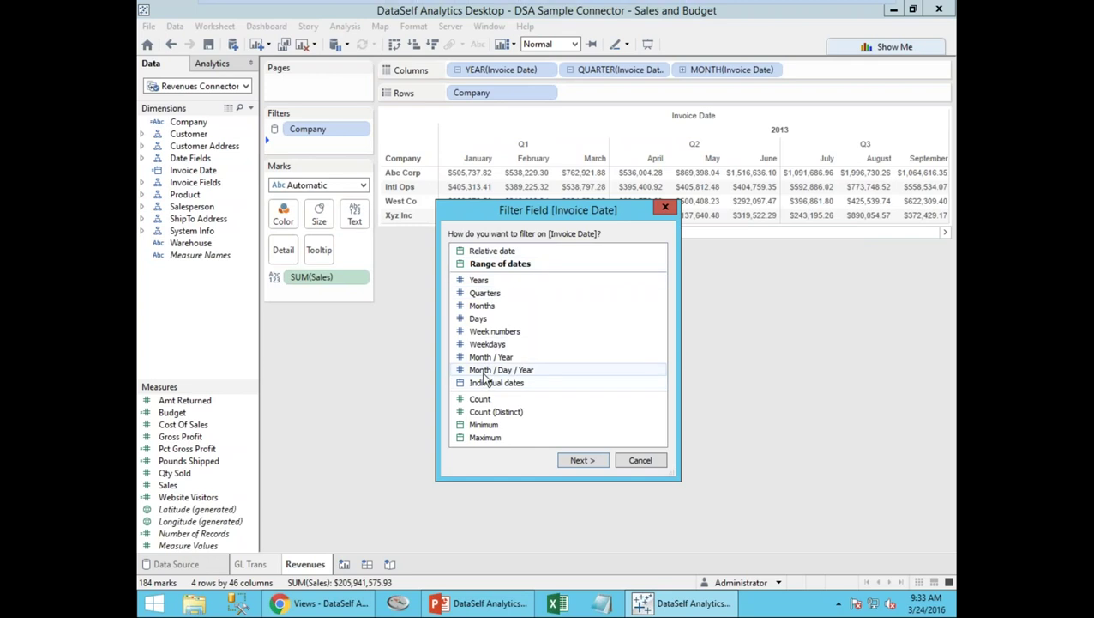
{"action": "left_click", "coordinate": [492, 252]}
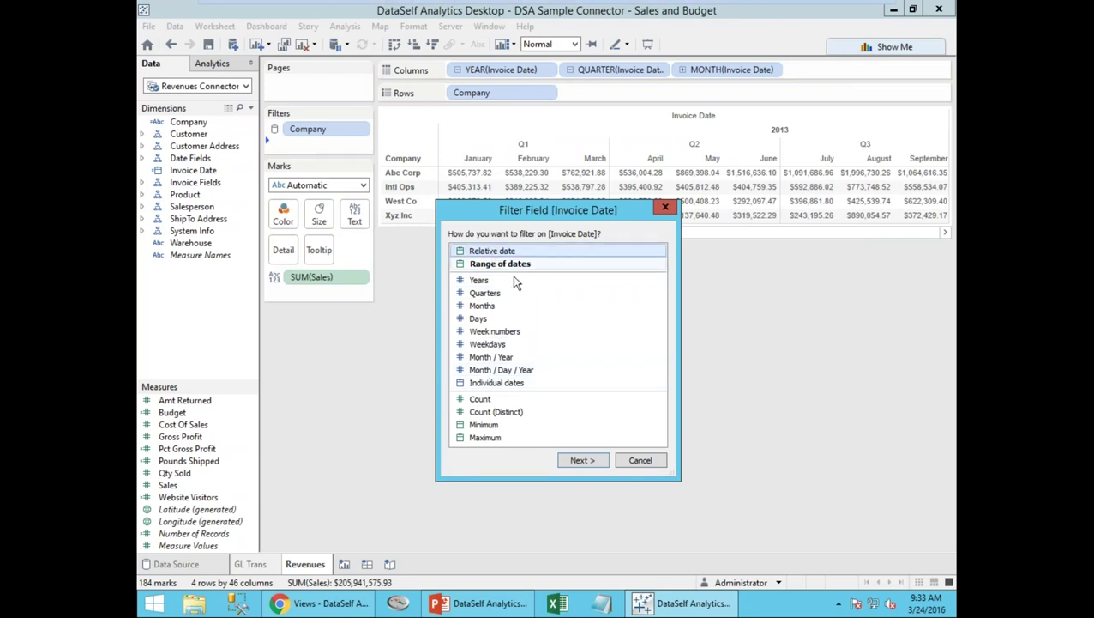
{"action": "left_click", "coordinate": [573, 458]}
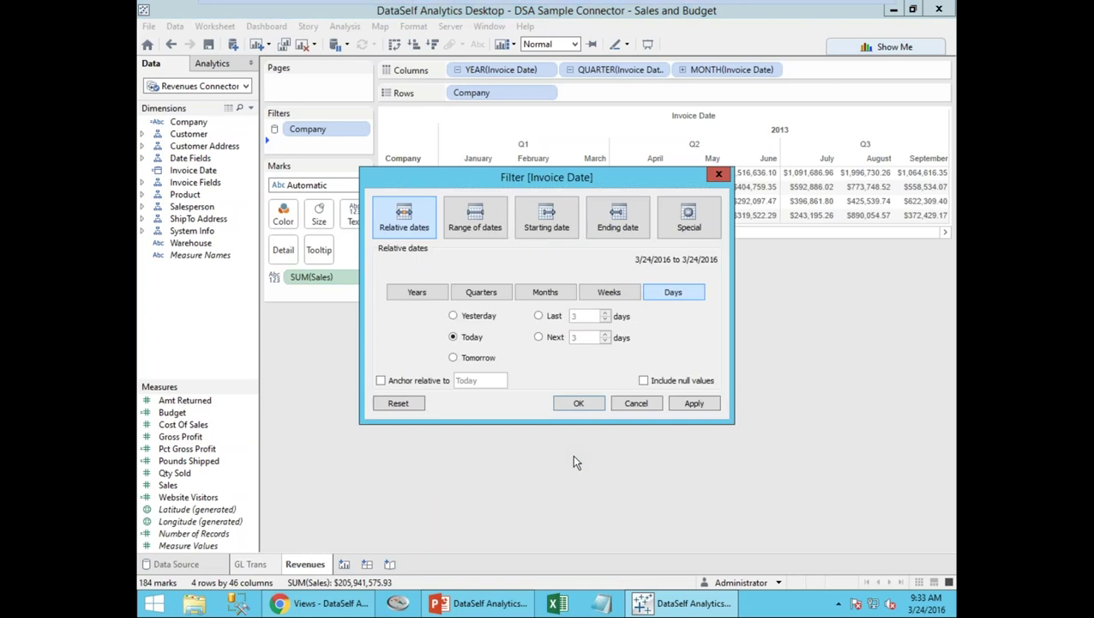
{"action": "left_click", "coordinate": [530, 293]}
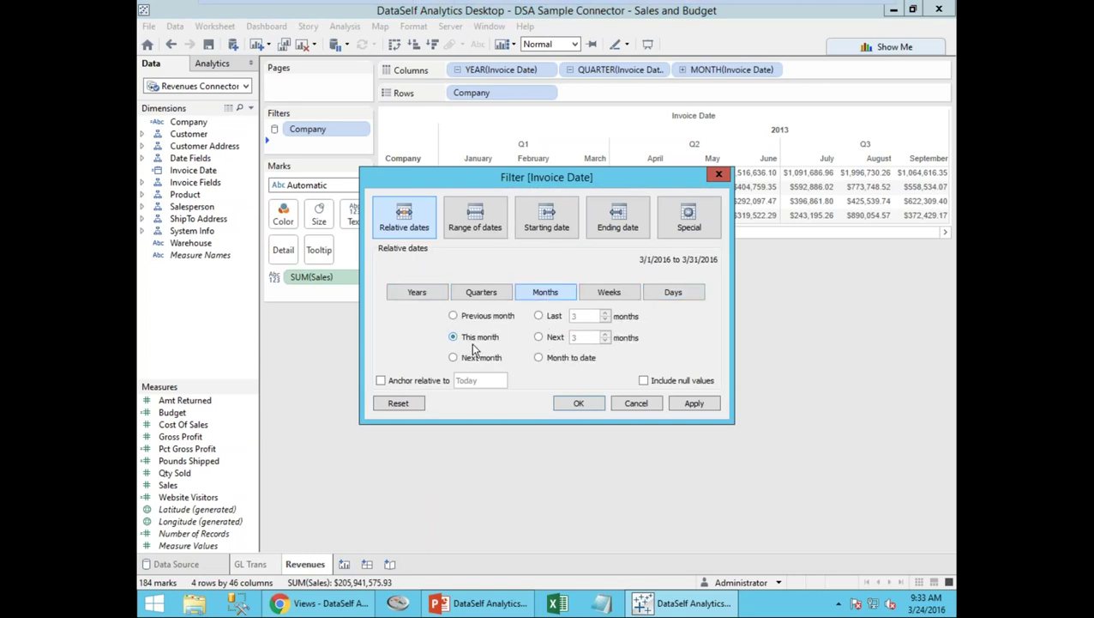
{"action": "left_click", "coordinate": [566, 404]}
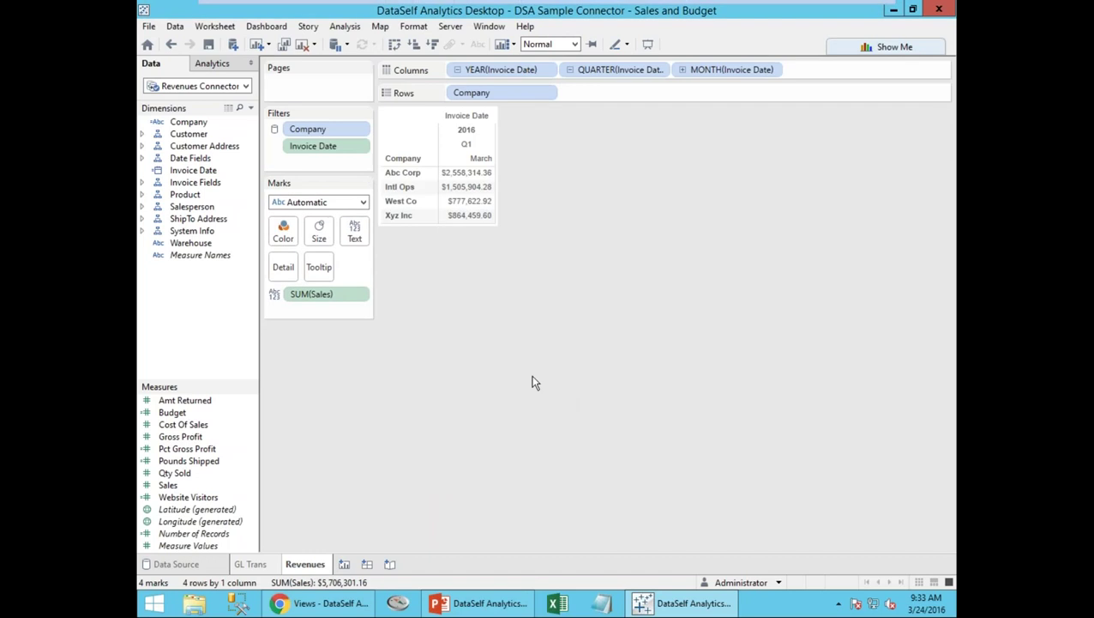
{"action": "left_click", "coordinate": [359, 146]}
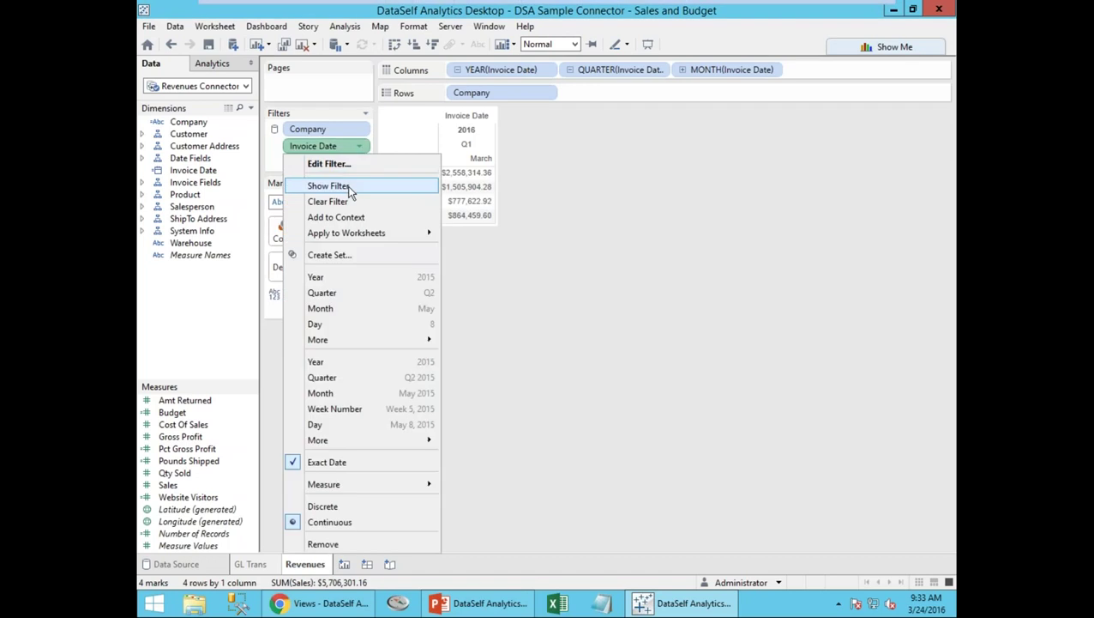
{"action": "left_click", "coordinate": [329, 187]}
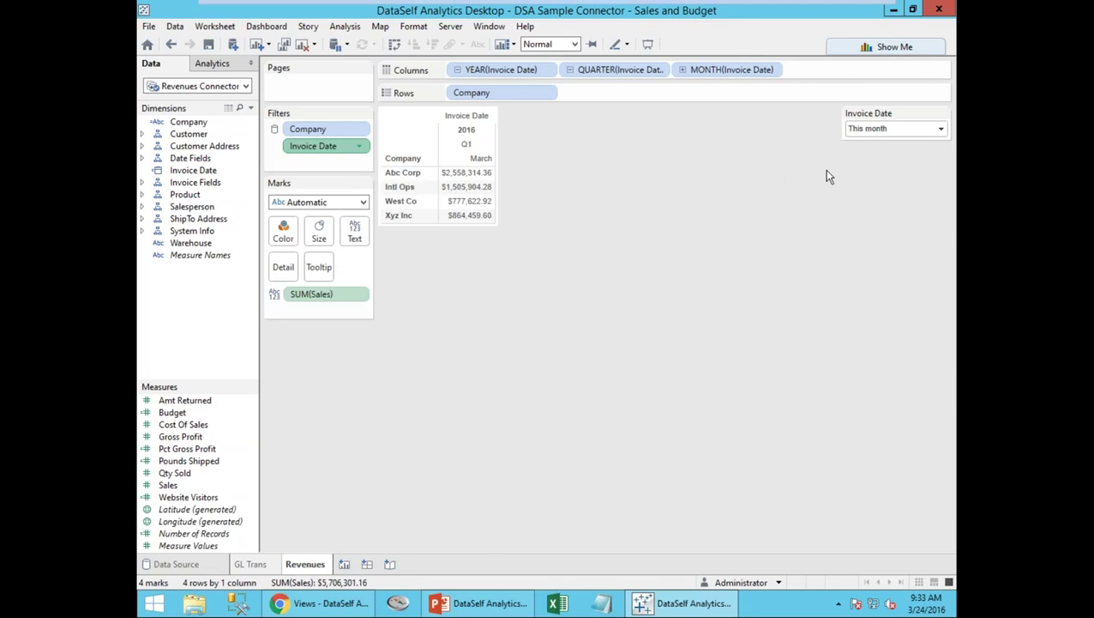
Try the Invoice Date filter with the previous month, last 3 months and last 2 months, and return it to This month
{"action": "left_click", "coordinate": [872, 131]}
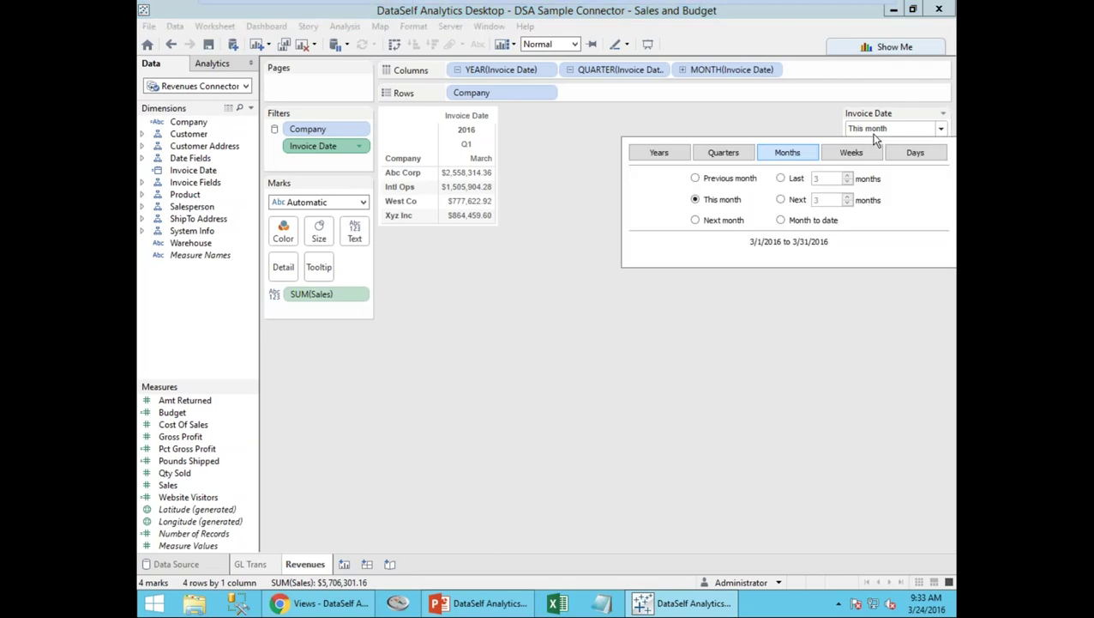
{"action": "left_click", "coordinate": [726, 180]}
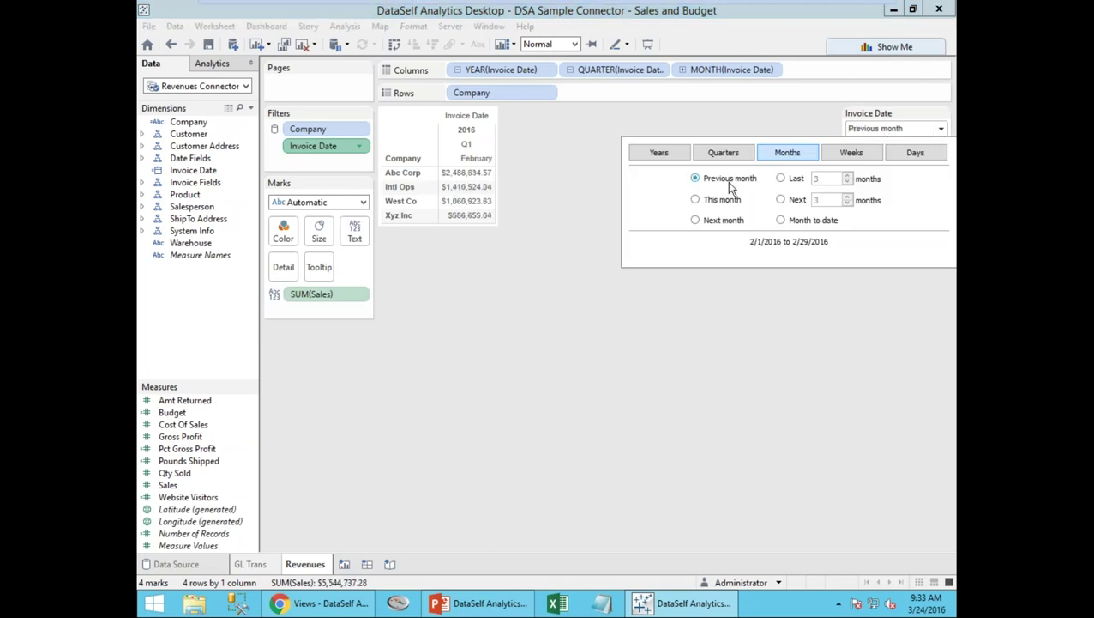
{"action": "left_click", "coordinate": [782, 179]}
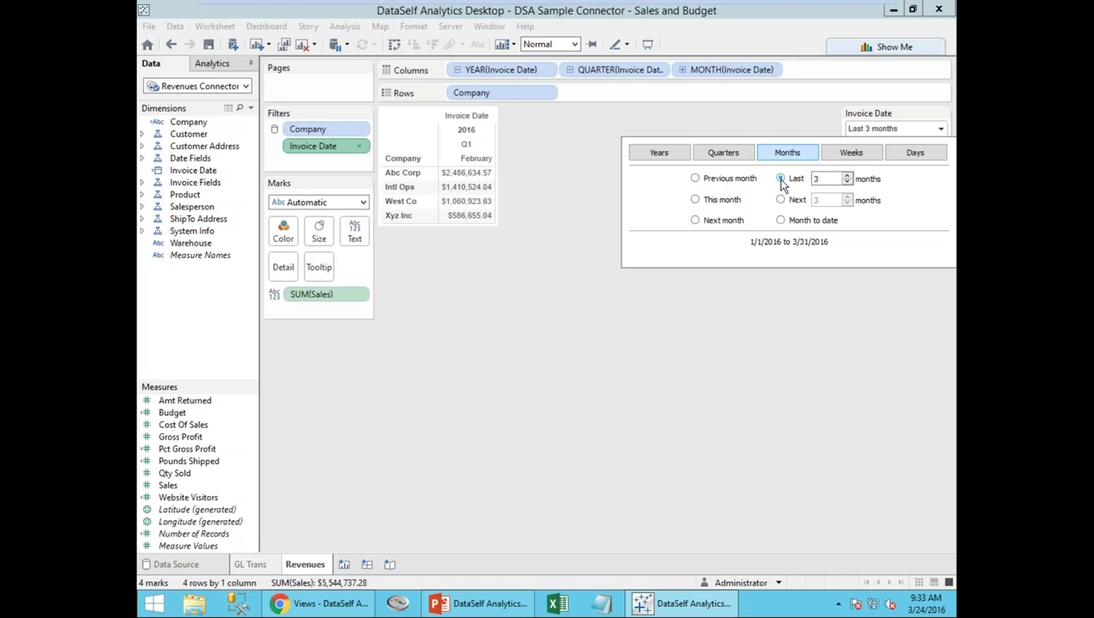
{"action": "left_click", "coordinate": [847, 181]}
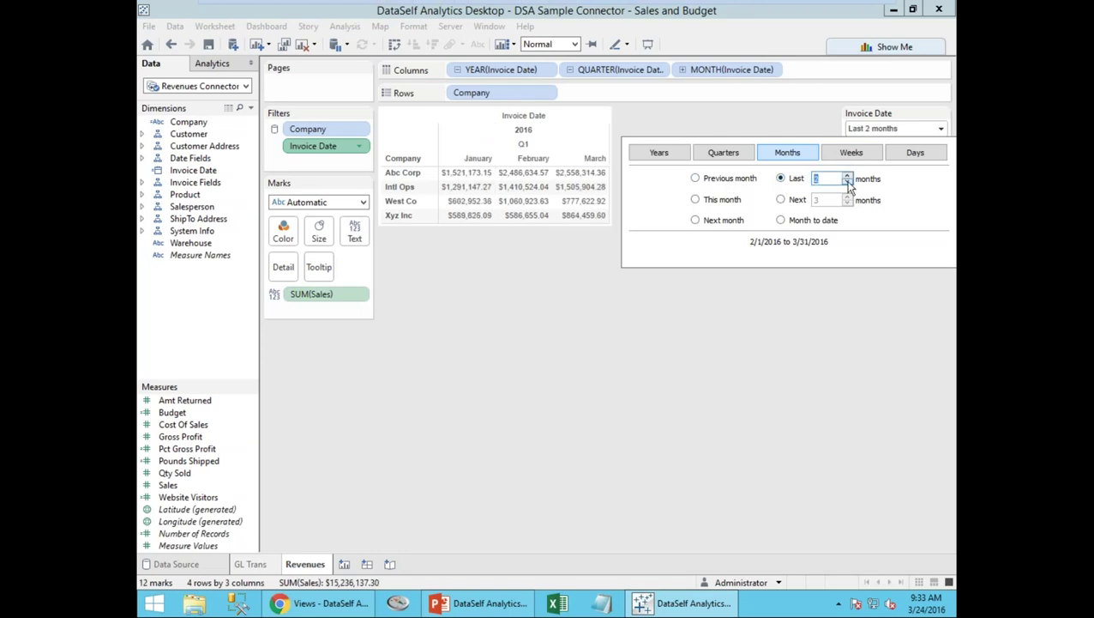
{"action": "left_click", "coordinate": [721, 200]}
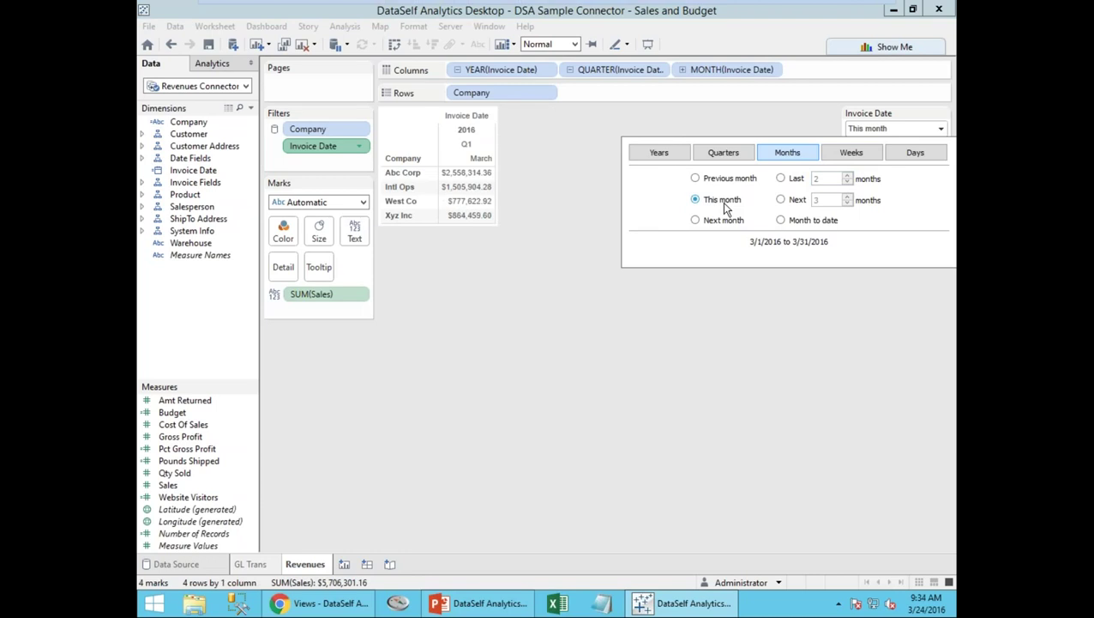
{"action": "left_click", "coordinate": [551, 183]}
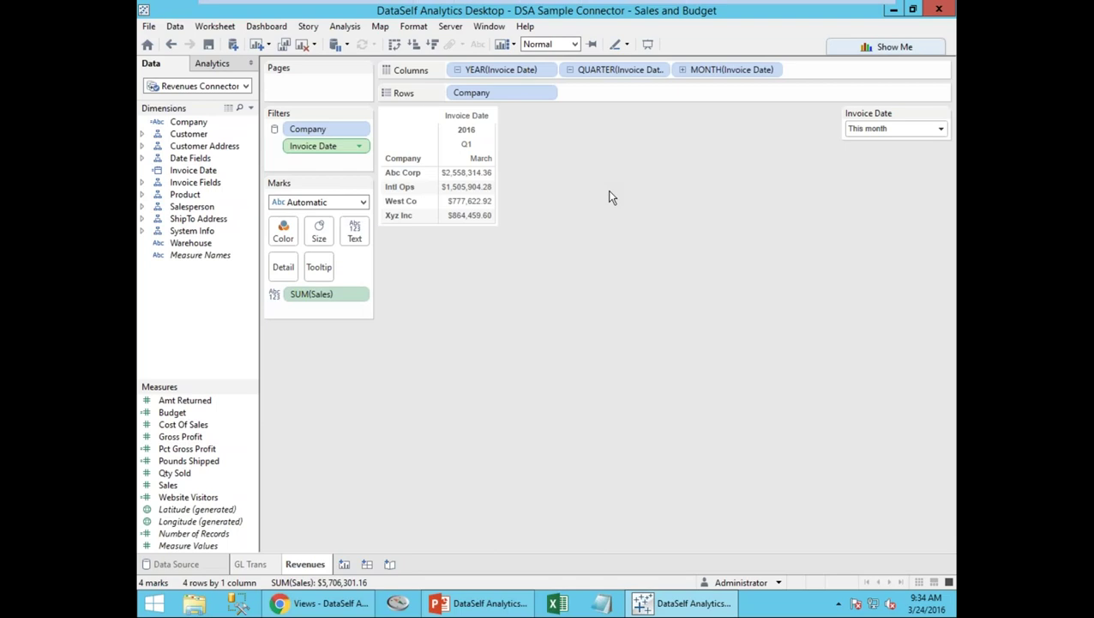
Add Customer Name from the Customer fields to the rows, nested under Company
{"action": "left_click", "coordinate": [143, 135]}
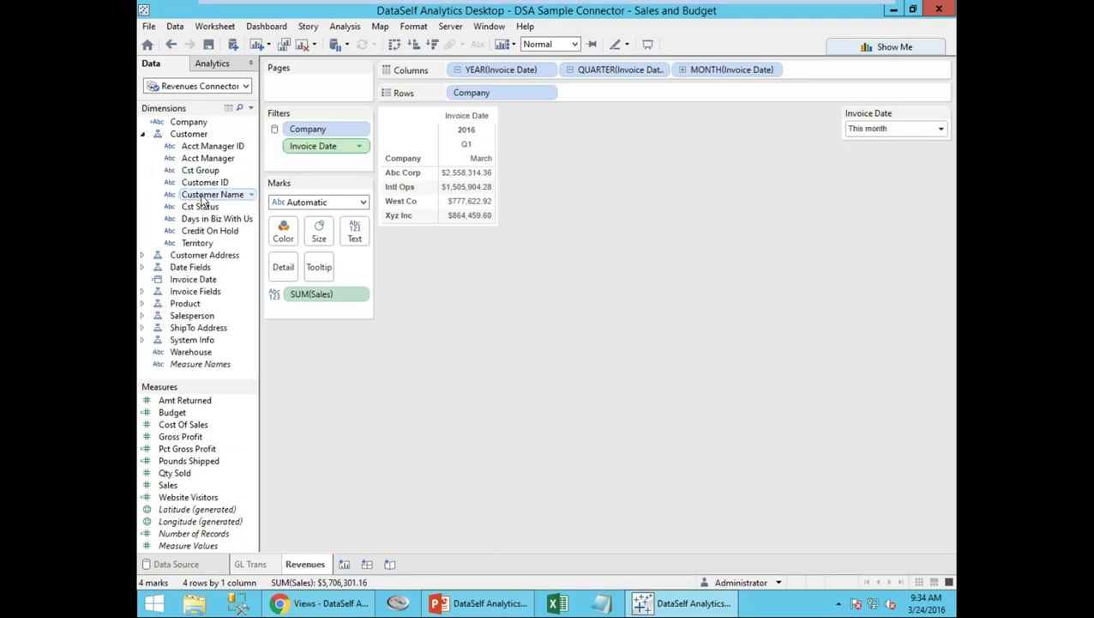
{"action": "left_click_drag", "start_coordinate": [205, 198], "coordinate": [435, 194]}
{"action": "mouse_move", "coordinate": [566, 206]}
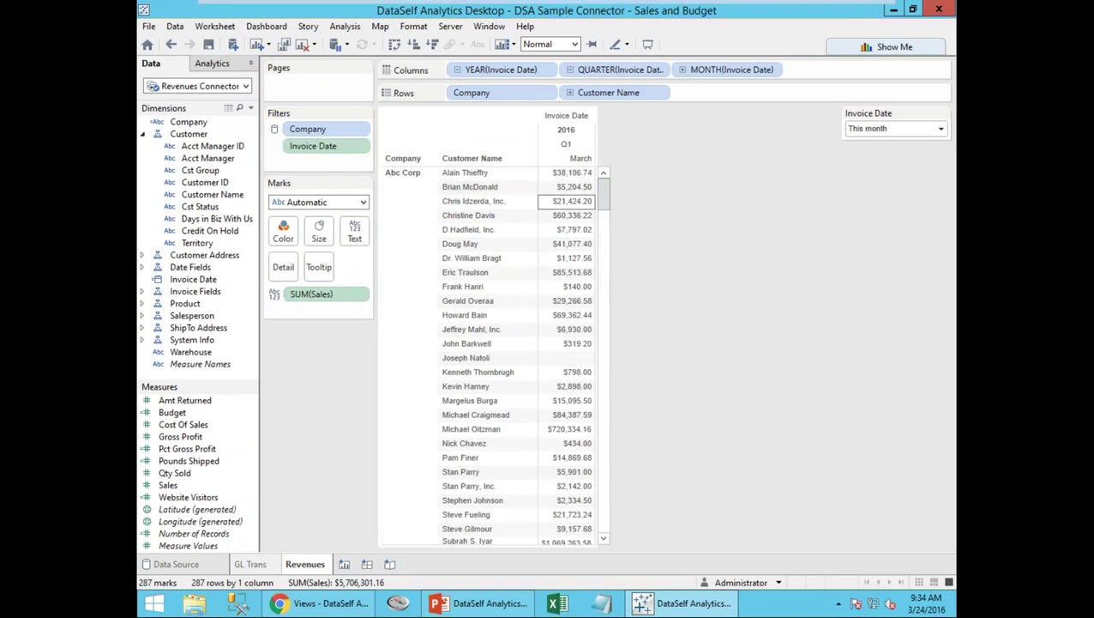
{"action": "left_click_drag", "start_coordinate": [603, 203], "coordinate": [603, 228]}
{"action": "left_click_drag", "start_coordinate": [600, 255], "coordinate": [603, 187]}
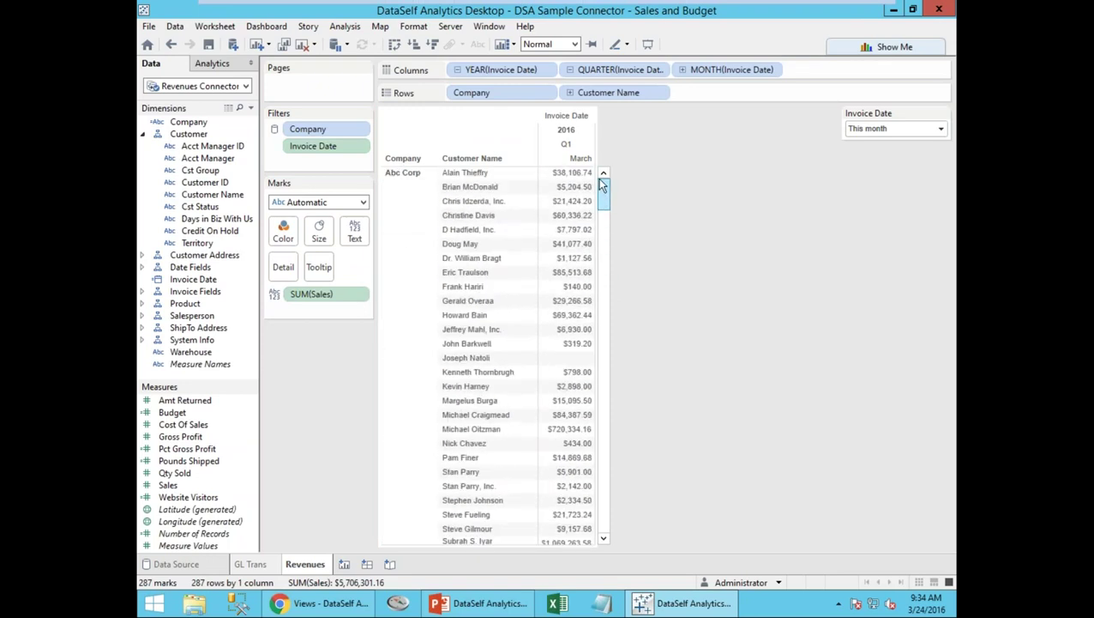
Add the Product field to the rows after Customer Name, breaking each customer's sales down by product
{"action": "left_click", "coordinate": [143, 135]}
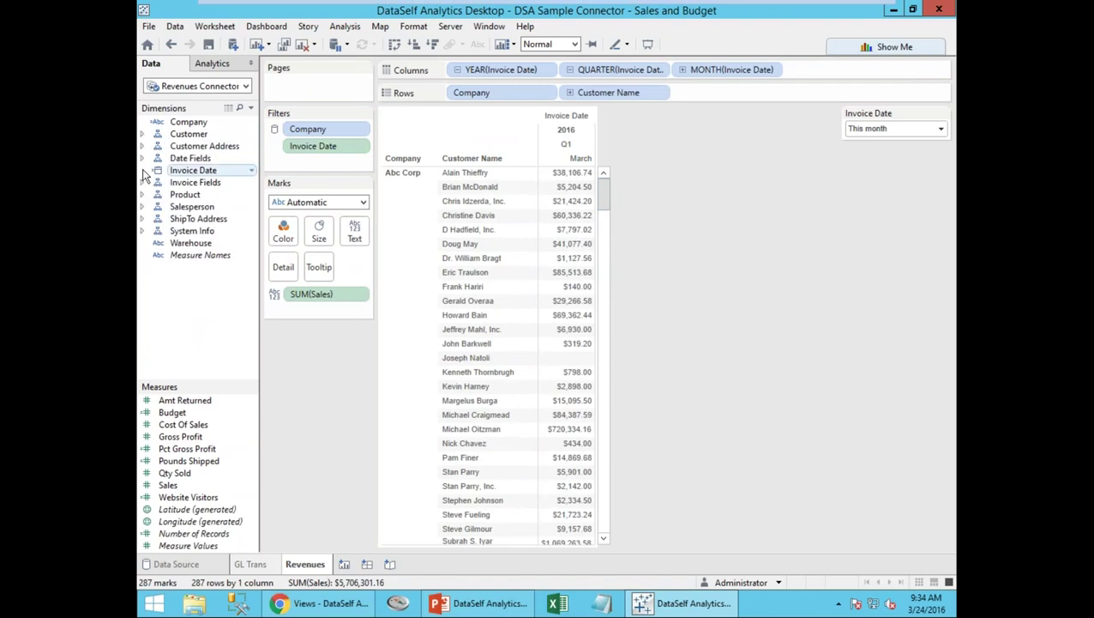
{"action": "left_click", "coordinate": [143, 195]}
{"action": "left_click_drag", "start_coordinate": [206, 243], "coordinate": [537, 249]}
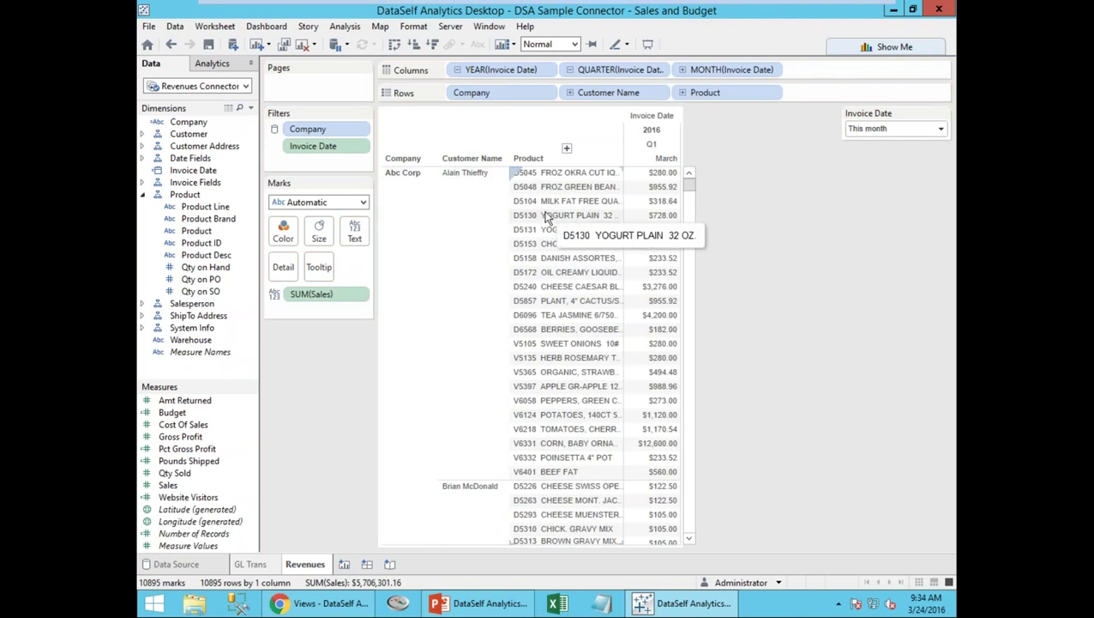
Insert Invoice No from the Invoice Fields into the rows between Customer Name and Product
{"action": "left_click", "coordinate": [142, 194]}
{"action": "left_click", "coordinate": [143, 183]}
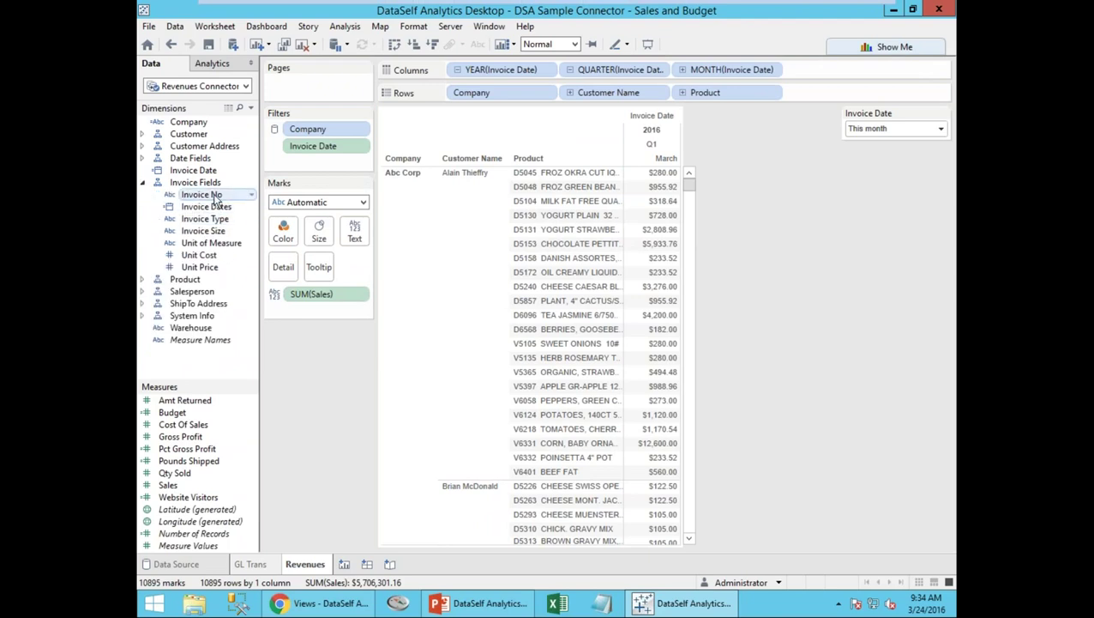
{"action": "left_click_drag", "start_coordinate": [215, 198], "coordinate": [512, 230]}
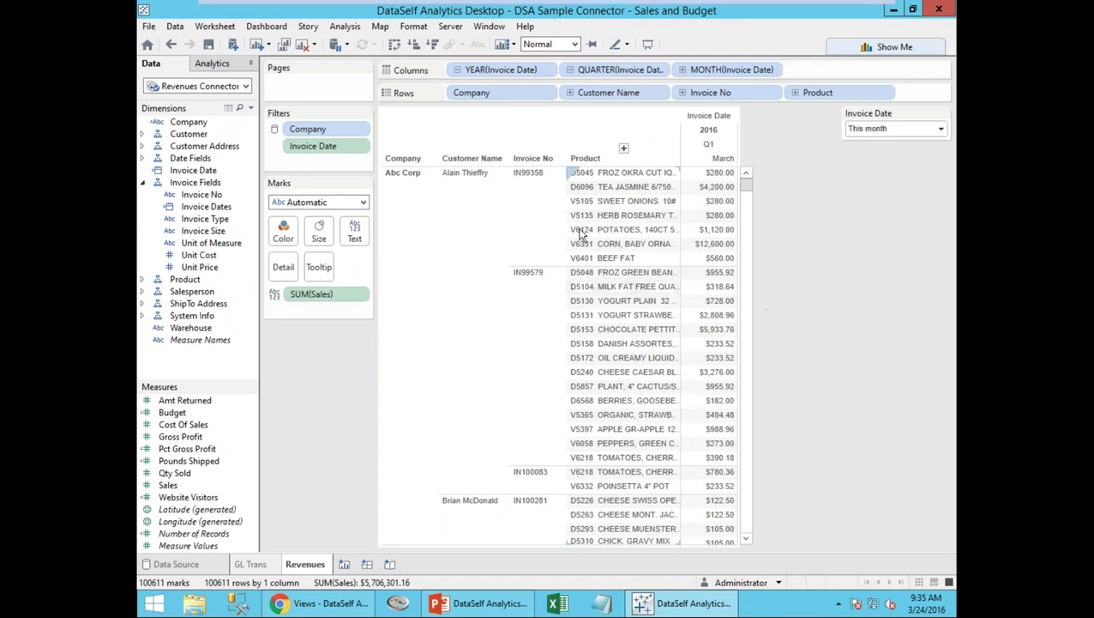
Move Company from the rows to the columns, after the month of Invoice Date
{"action": "left_click", "coordinate": [470, 94]}
{"action": "left_click_drag", "start_coordinate": [470, 97], "coordinate": [807, 78]}
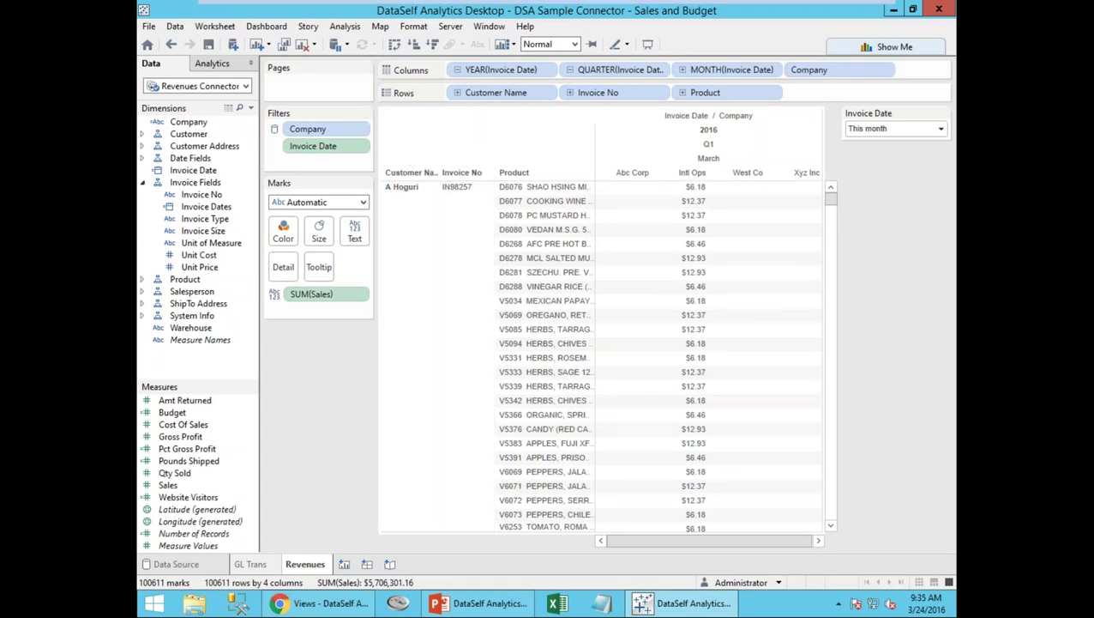
{"action": "left_click_drag", "start_coordinate": [830, 212], "coordinate": [828, 175]}
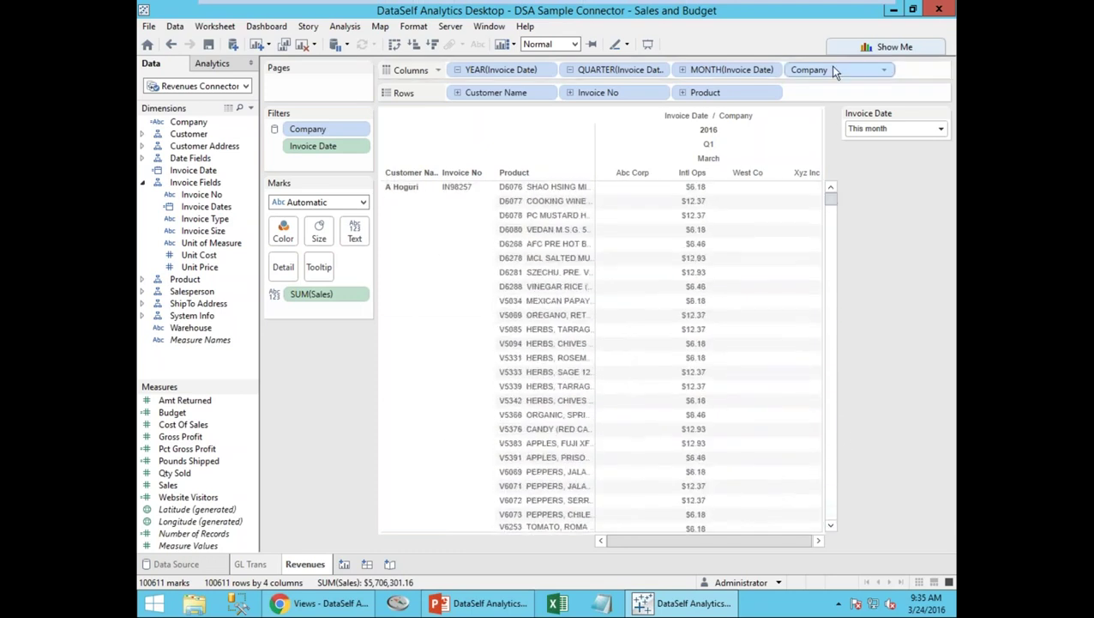
Move Company from the columns back to the rows, placing it after Product
{"action": "left_click_drag", "start_coordinate": [833, 72], "coordinate": [817, 92]}
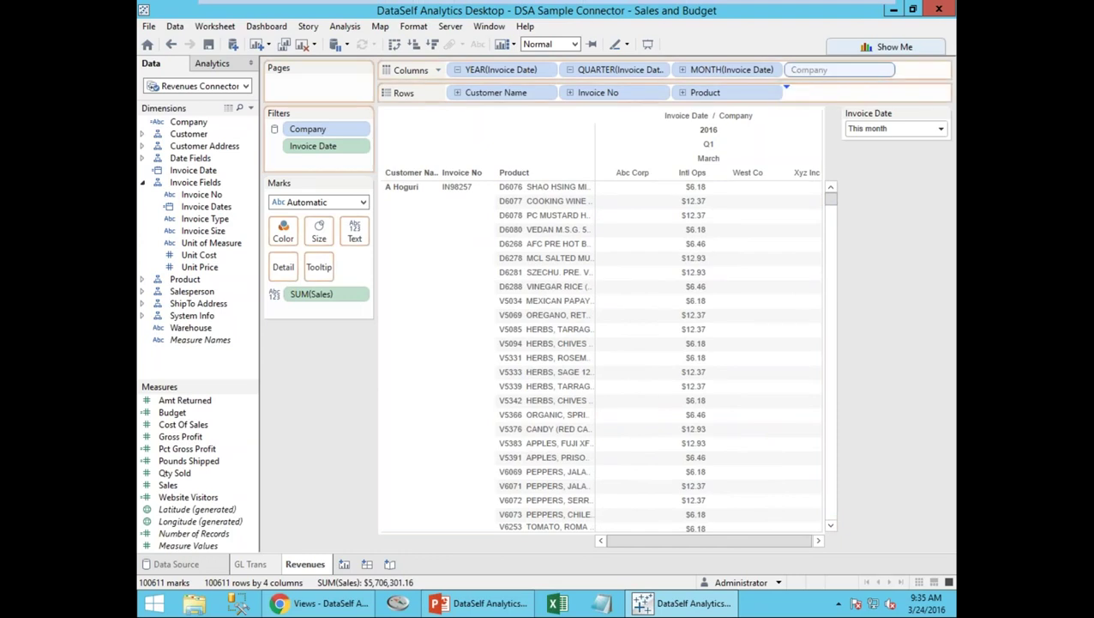
{"action": "left_click_drag", "start_coordinate": [817, 92], "coordinate": [818, 92]}
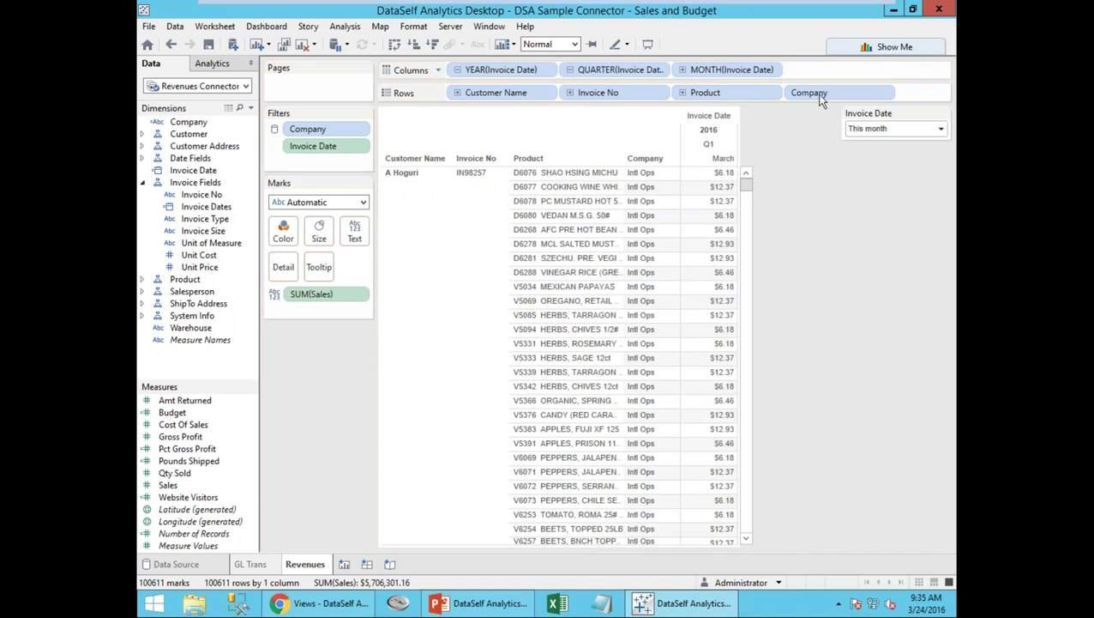
{"action": "mouse_move", "coordinate": [745, 184]}
{"action": "left_mouse_down"}
{"action": "mouse_move", "coordinate": [743, 518]}
{"action": "mouse_move", "coordinate": [746, 182]}
{"action": "left_mouse_up"}
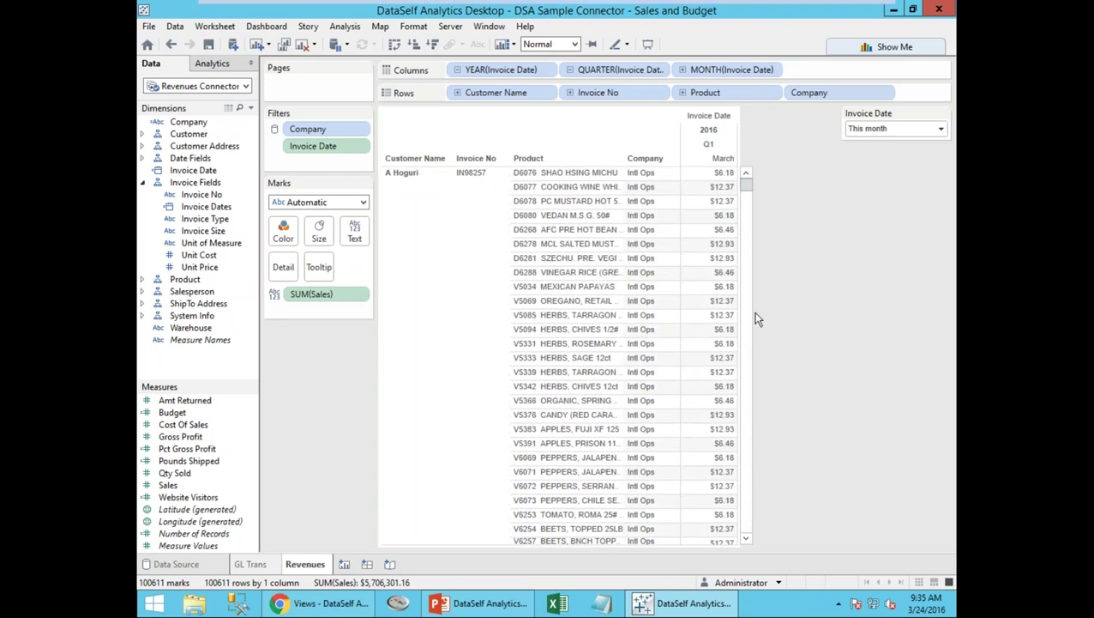
Switch to the PowerPoint presentation to view the Product Demo slide
{"action": "left_click", "coordinate": [480, 603]}
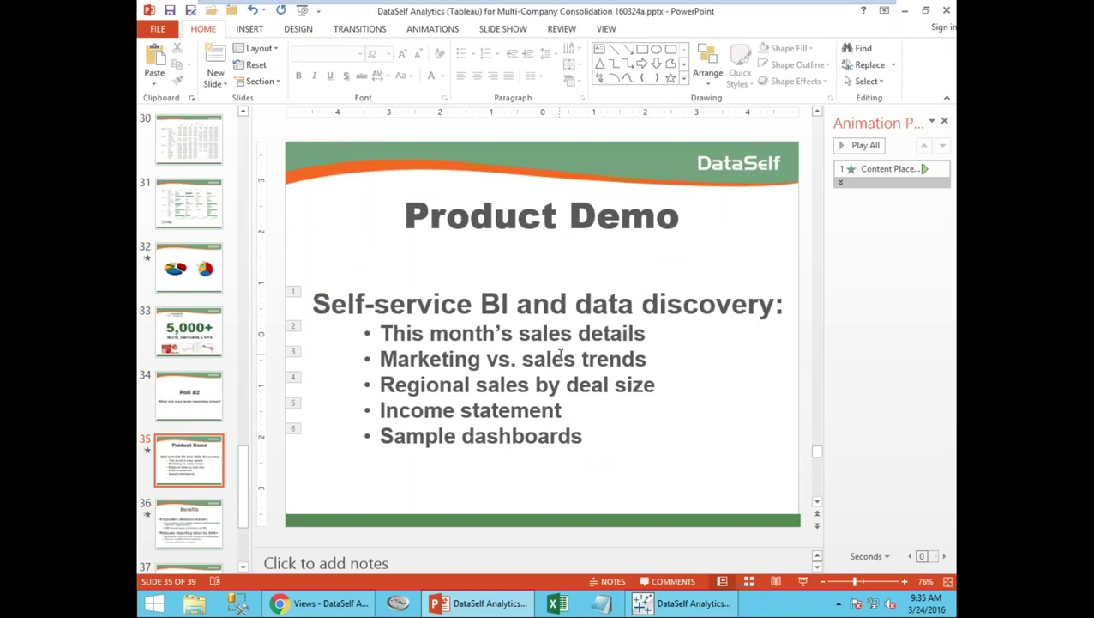
Switch to DataSelf Analytics Desktop and chart Sales by continuous month of Invoice Date on a new worksheet
{"action": "left_click", "coordinate": [654, 607]}
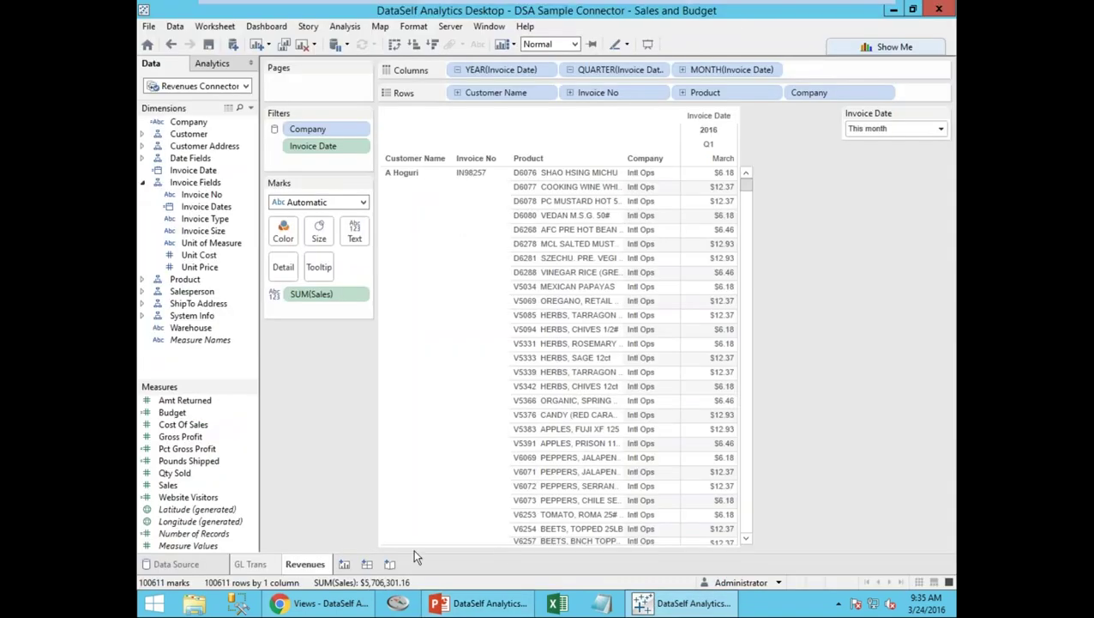
{"action": "left_click", "coordinate": [344, 564]}
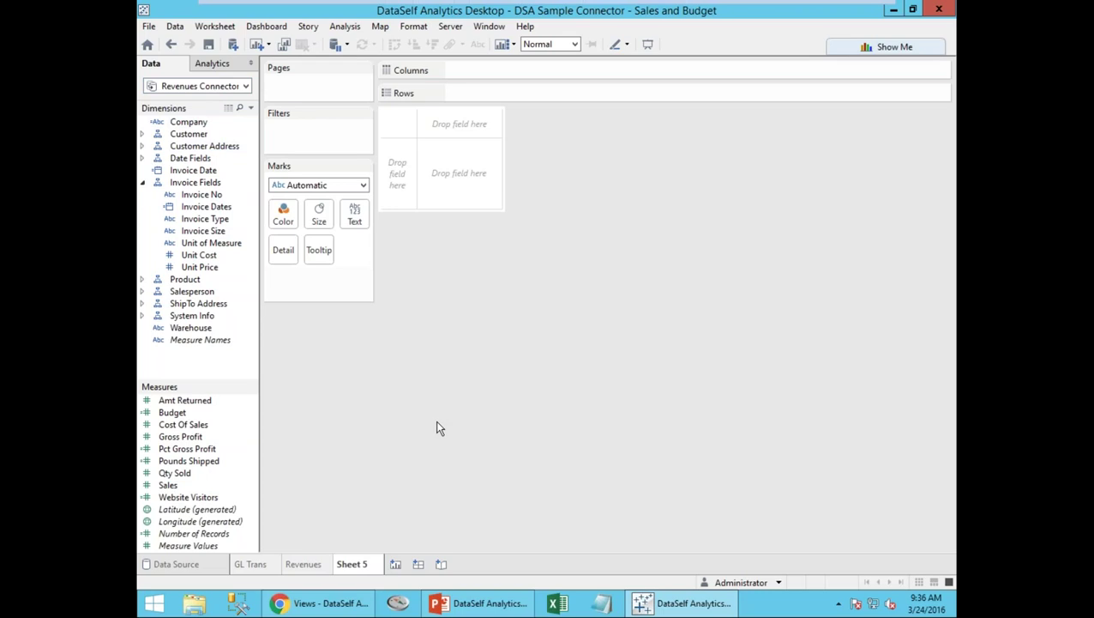
{"action": "double_click", "coordinate": [167, 485]}
{"action": "double_click", "coordinate": [184, 171]}
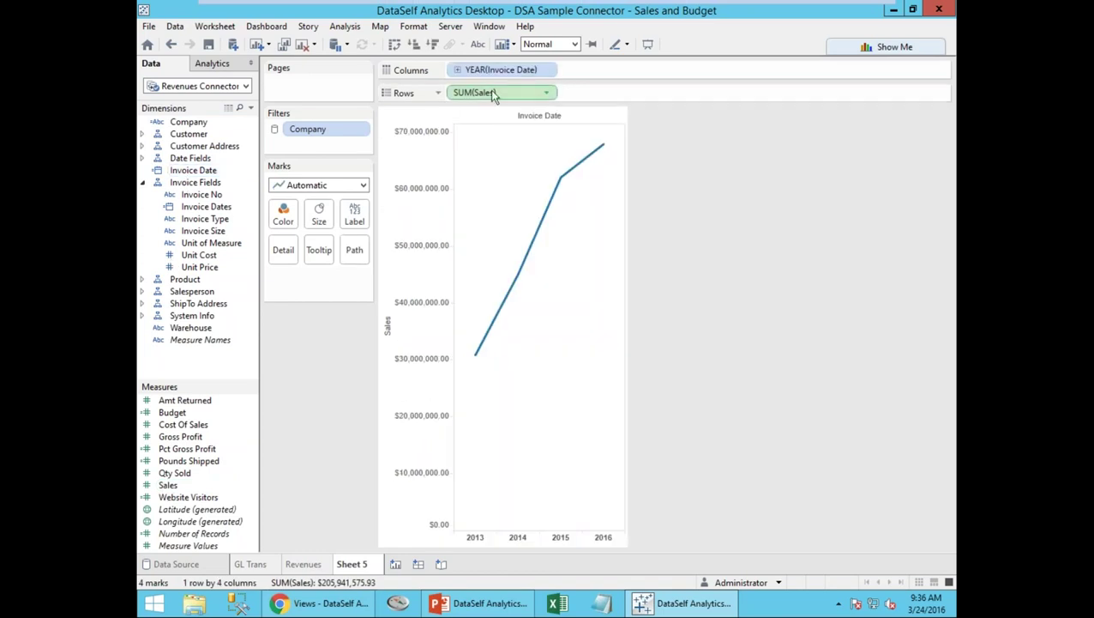
{"action": "left_click", "coordinate": [546, 72]}
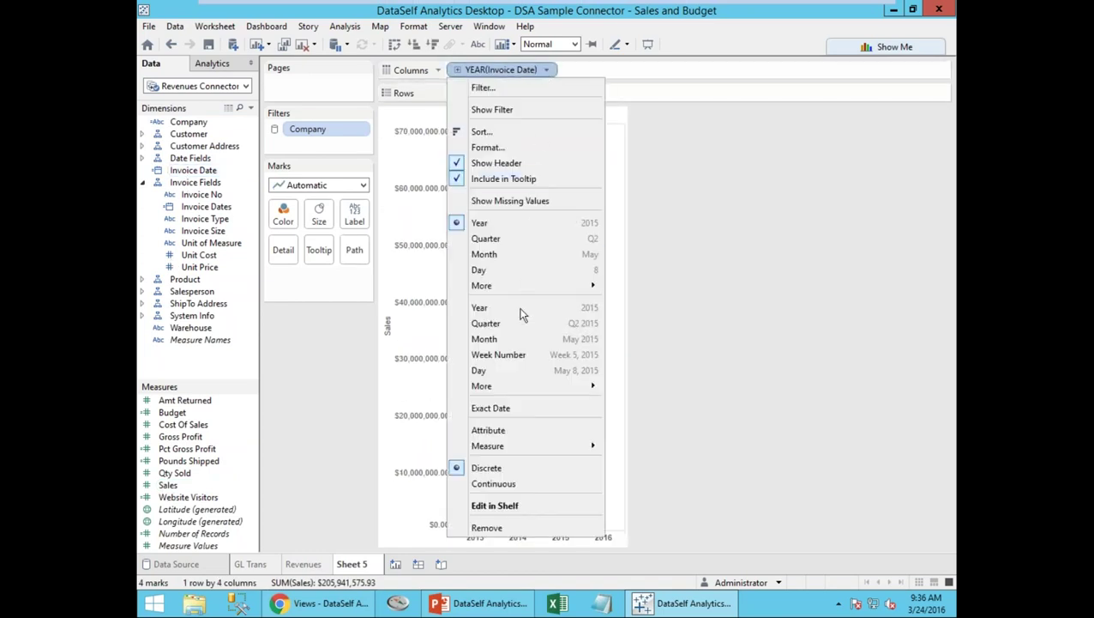
{"action": "left_click", "coordinate": [518, 339]}
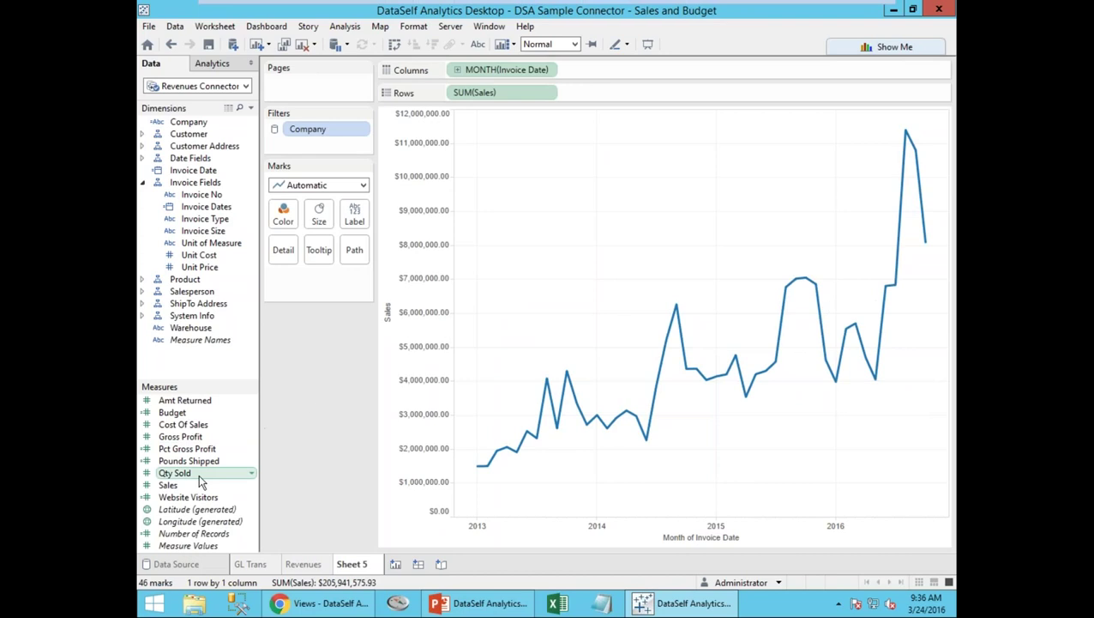
Add Website Visitors to the rows ahead of Sales, displayed as narrow bars
{"action": "left_click_drag", "start_coordinate": [196, 506], "coordinate": [450, 93]}
{"action": "left_click", "coordinate": [411, 221]}
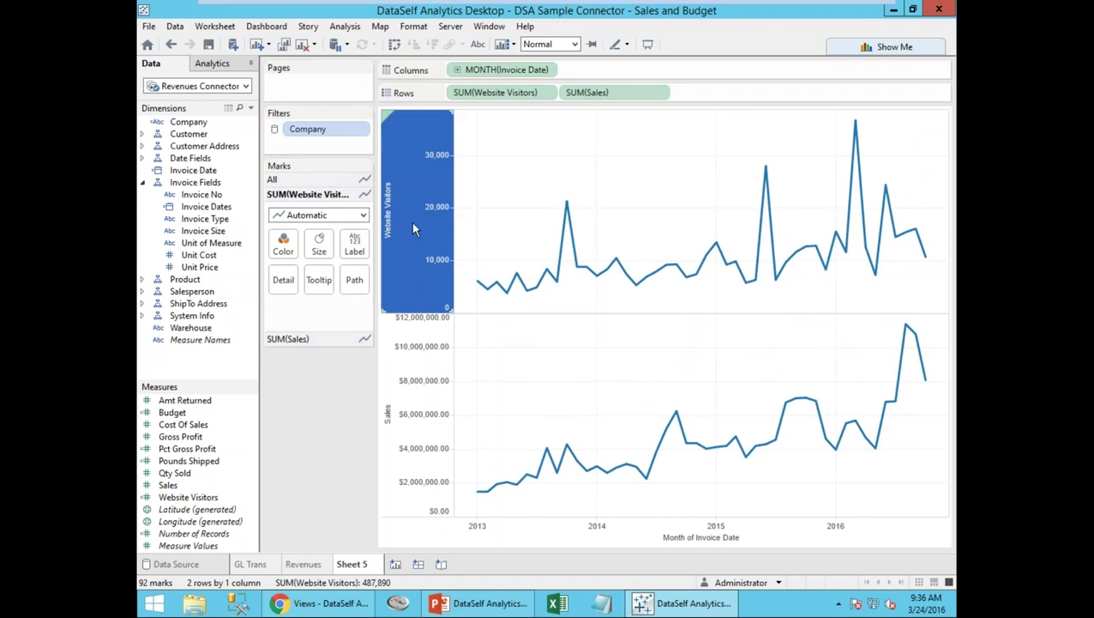
{"action": "left_click", "coordinate": [363, 214]}
{"action": "left_click", "coordinate": [346, 246]}
{"action": "left_click", "coordinate": [319, 244]}
{"action": "left_click_drag", "start_coordinate": [352, 275], "coordinate": [338, 276]}
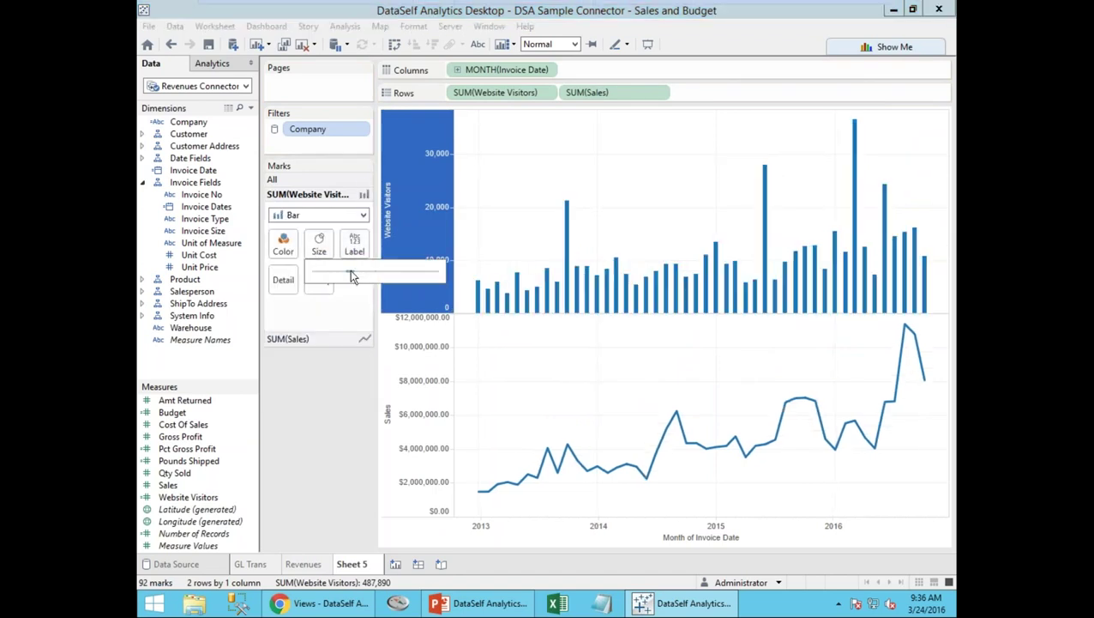
Overlay Sales on the Website Visitors chart as a dual axis
{"action": "left_click", "coordinate": [412, 394]}
{"action": "left_click", "coordinate": [424, 403]}
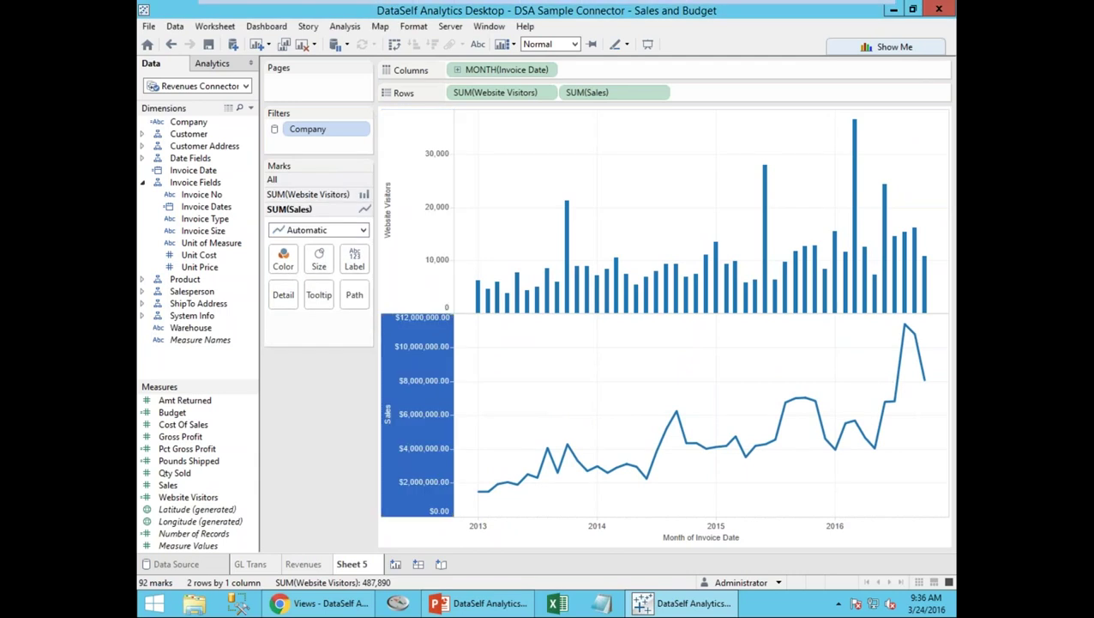
{"action": "left_click", "coordinate": [657, 94]}
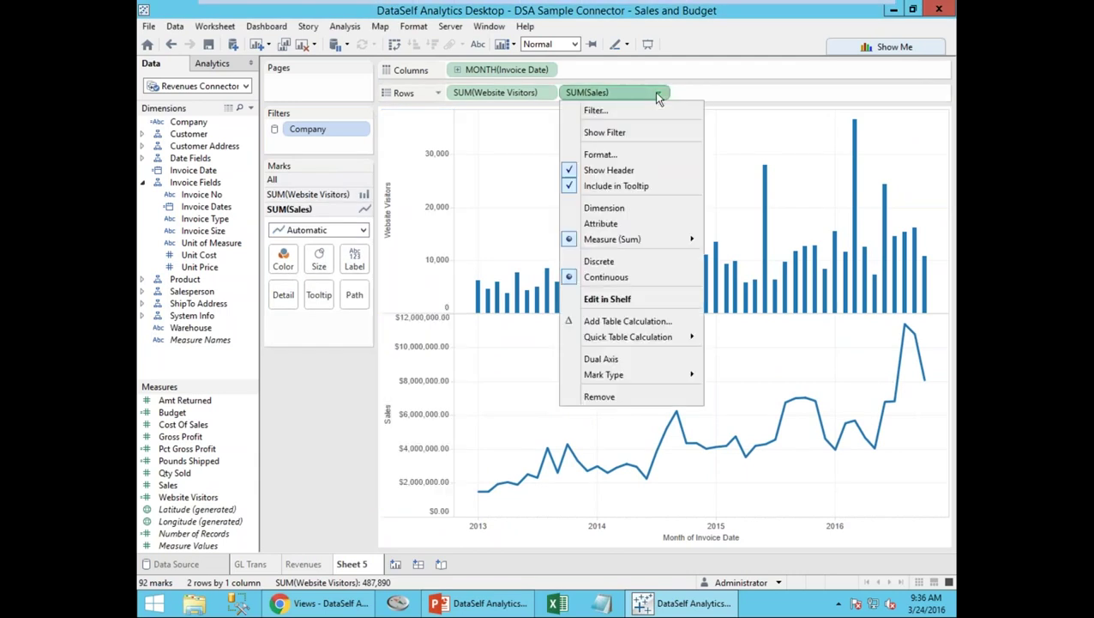
{"action": "left_click", "coordinate": [618, 360]}
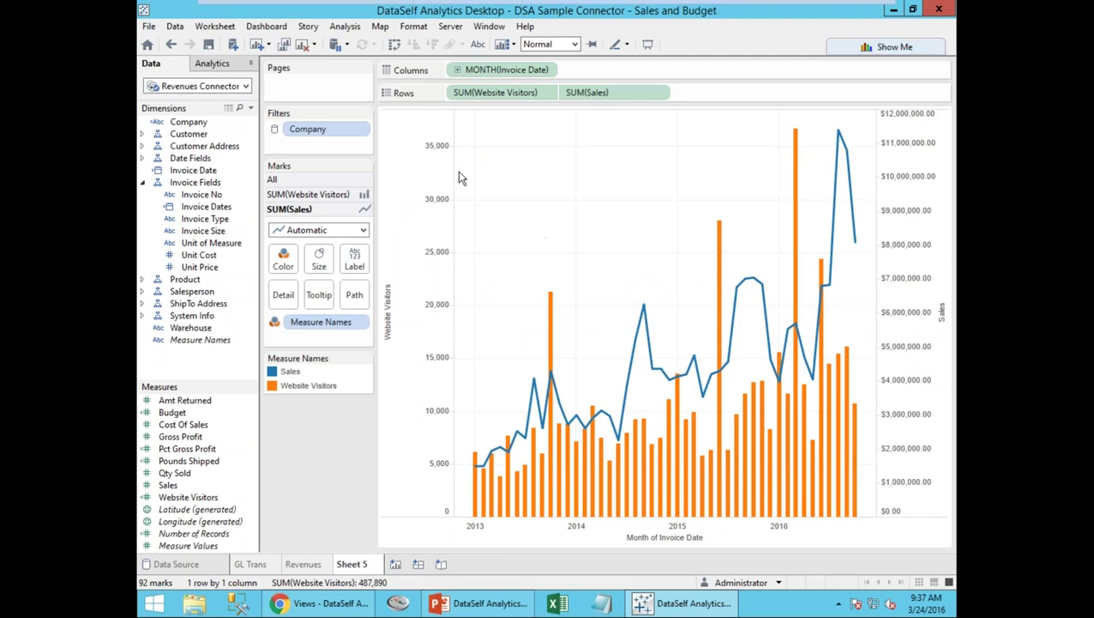
Show the Company filter and try excluding Abc Corp and Xyz Inc, finishing with all companies selected
{"action": "right_click", "coordinate": [361, 130]}
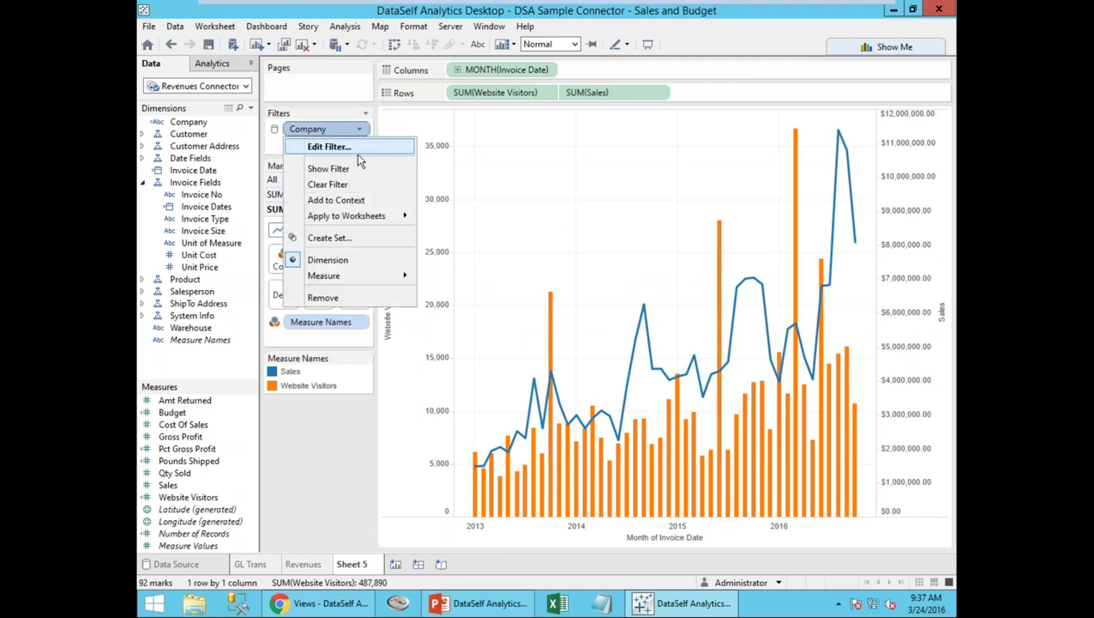
{"action": "left_click", "coordinate": [358, 169]}
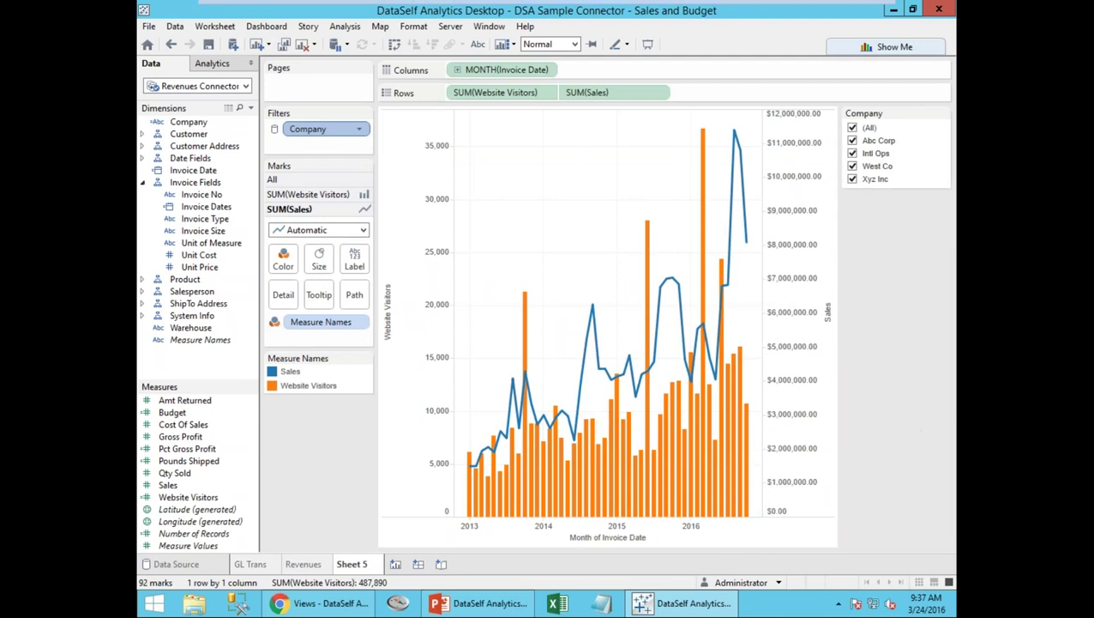
{"action": "left_click", "coordinate": [851, 141]}
{"action": "left_click", "coordinate": [852, 179]}
{"action": "left_click", "coordinate": [851, 179]}
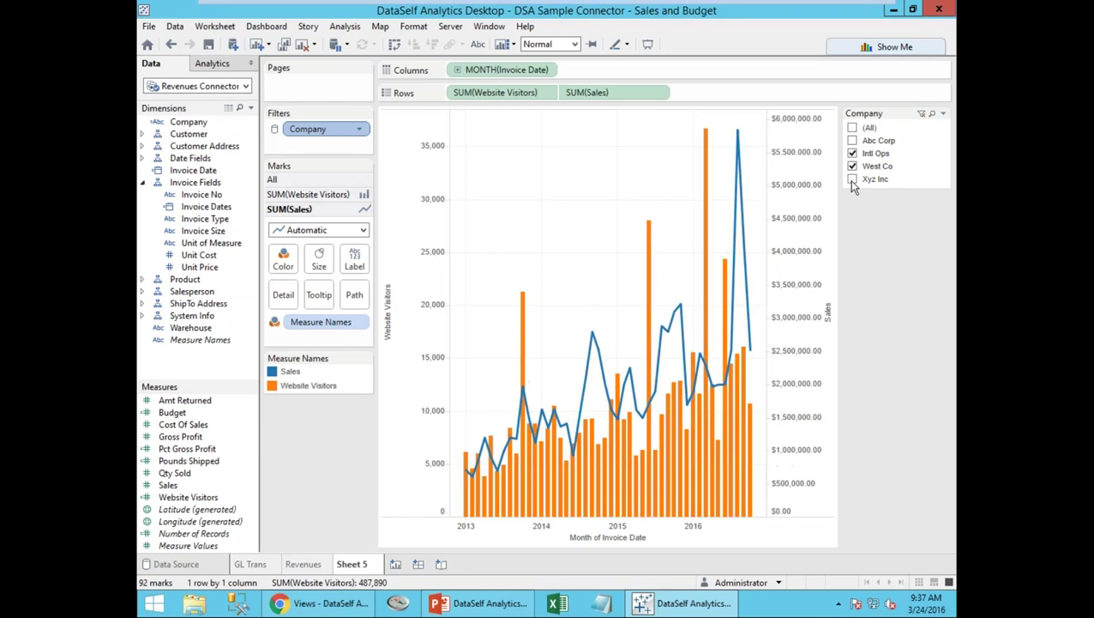
{"action": "left_click", "coordinate": [852, 166]}
{"action": "left_click", "coordinate": [852, 141]}
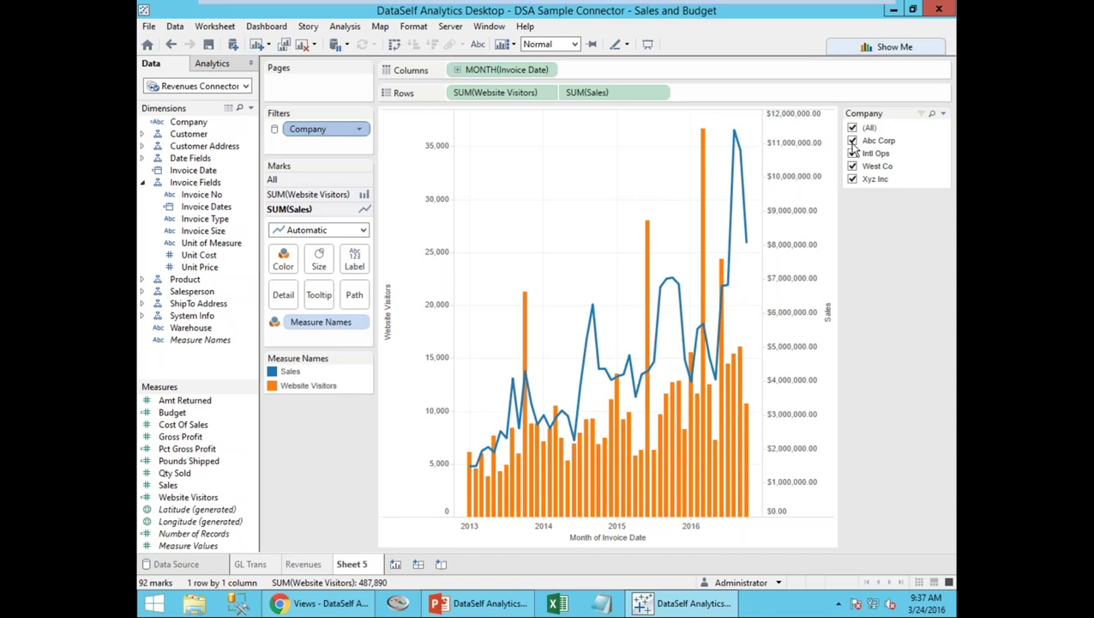
Check the Product Demo slide in the PowerPoint presentation and return to DataSelf Analytics Desktop
{"action": "left_click", "coordinate": [485, 607]}
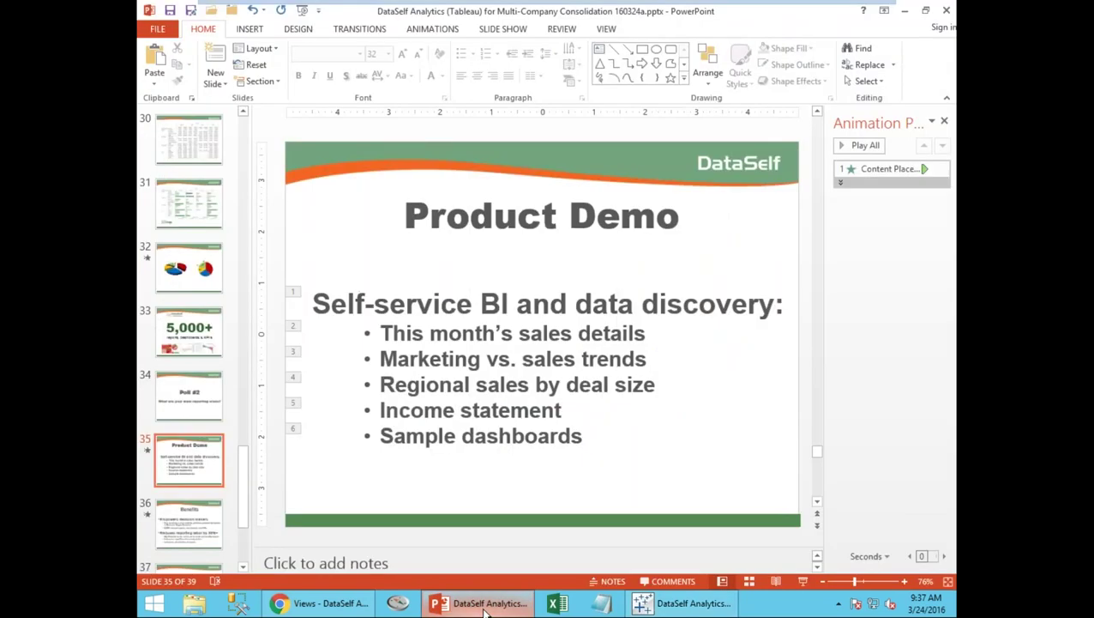
{"action": "left_click", "coordinate": [645, 602]}
{"action": "left_click", "coordinate": [343, 603]}
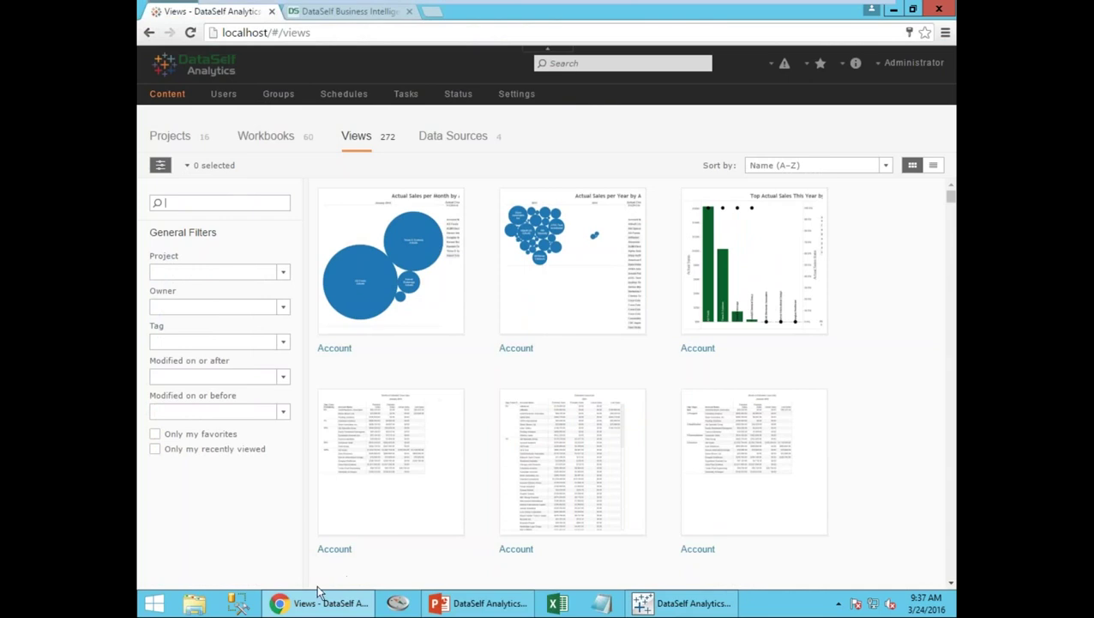
{"action": "left_click", "coordinate": [686, 603]}
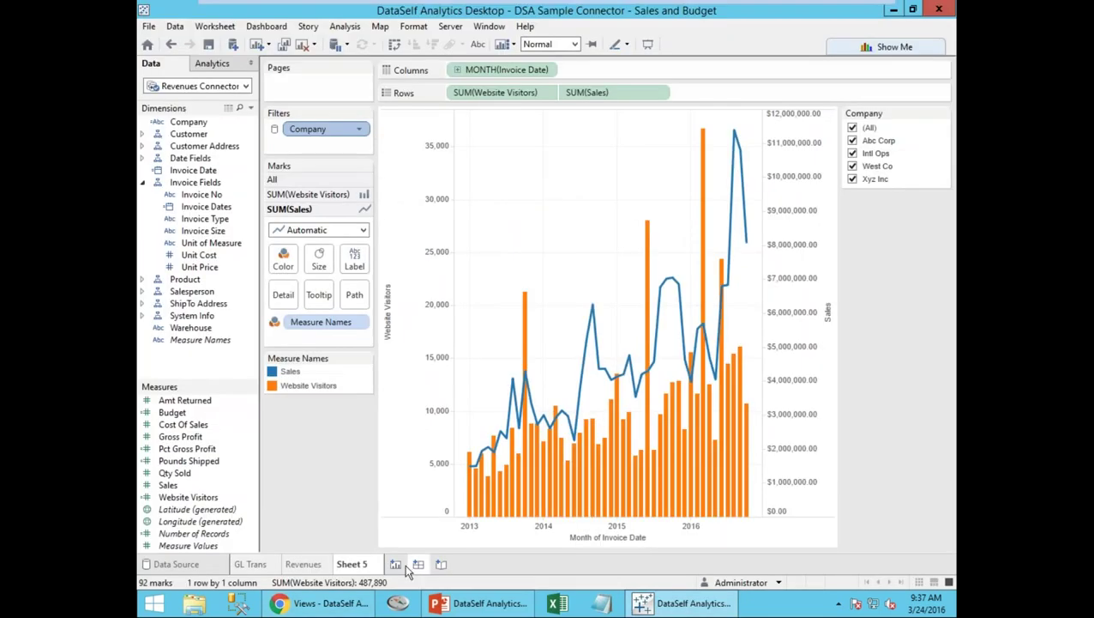
On a new worksheet, build a symbol map of Sales by Cst State and Invoice Size
{"action": "left_click", "coordinate": [396, 564]}
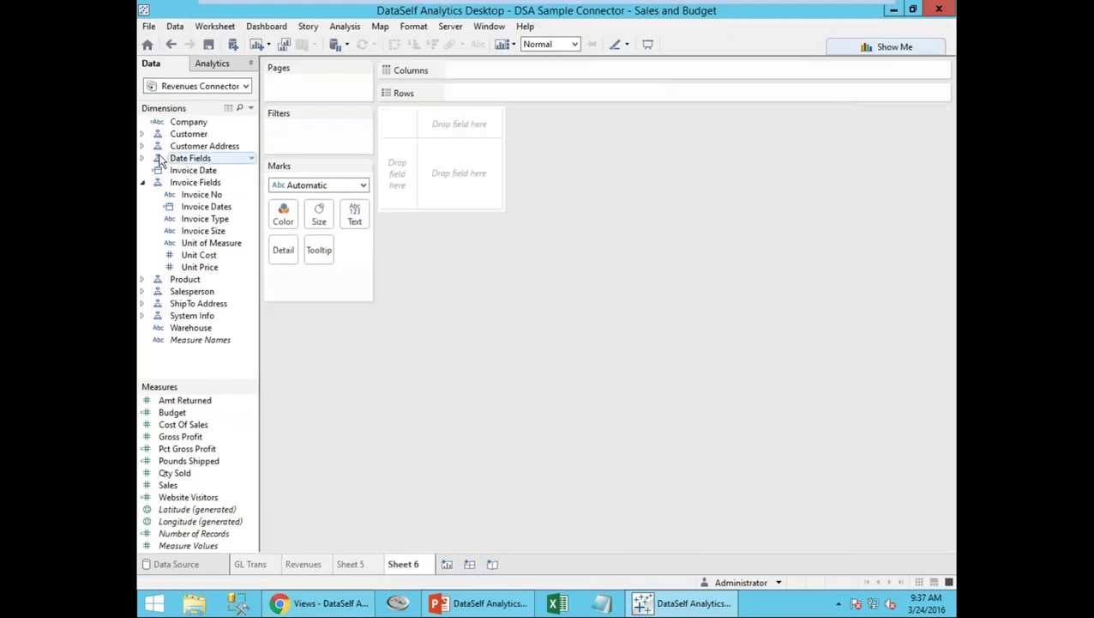
{"action": "left_click", "coordinate": [142, 146]}
{"action": "left_click", "coordinate": [198, 170]}
{"action": "left_click", "coordinate": [206, 291], "text": "ctrl"}
{"action": "left_click", "coordinate": [200, 326], "text": "ctrl"}
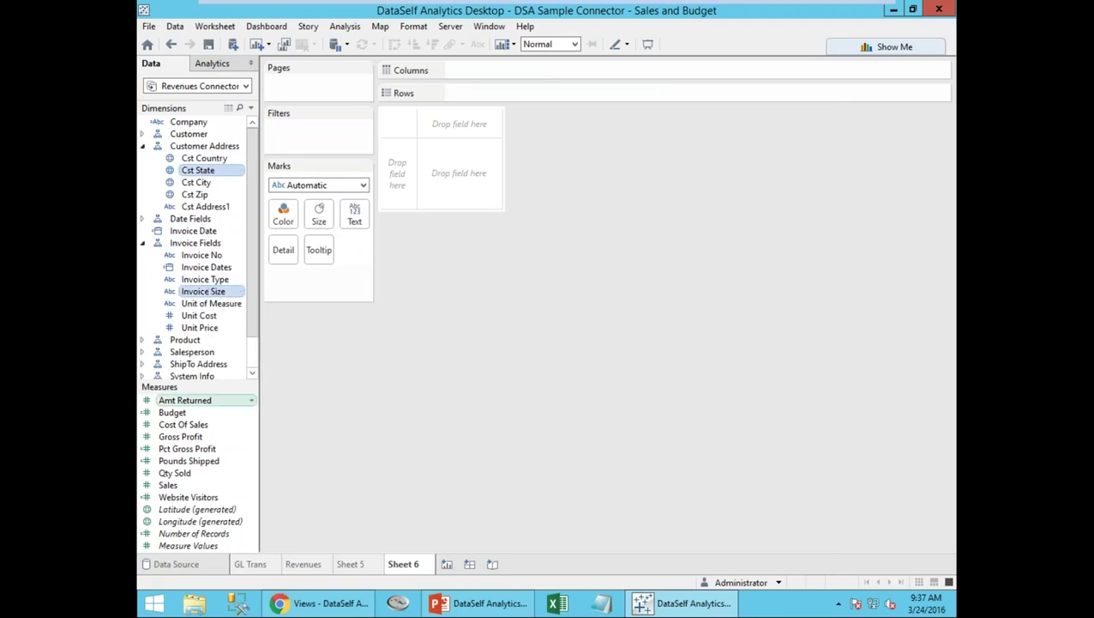
{"action": "left_click", "coordinate": [176, 485], "text": "ctrl"}
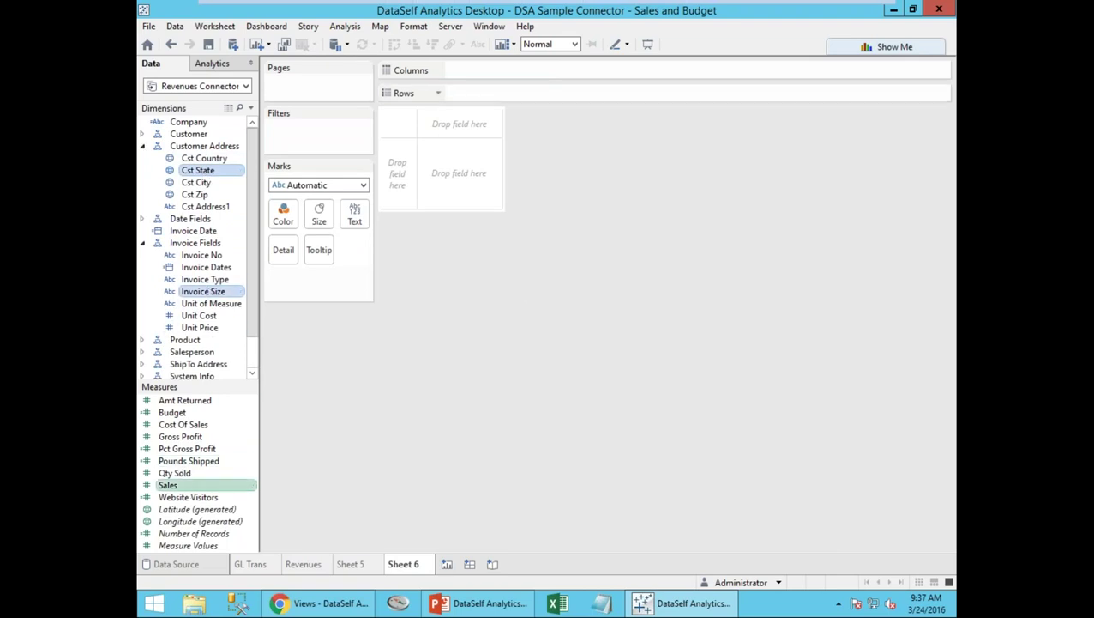
{"action": "left_click", "coordinate": [849, 47]}
{"action": "left_click", "coordinate": [847, 95]}
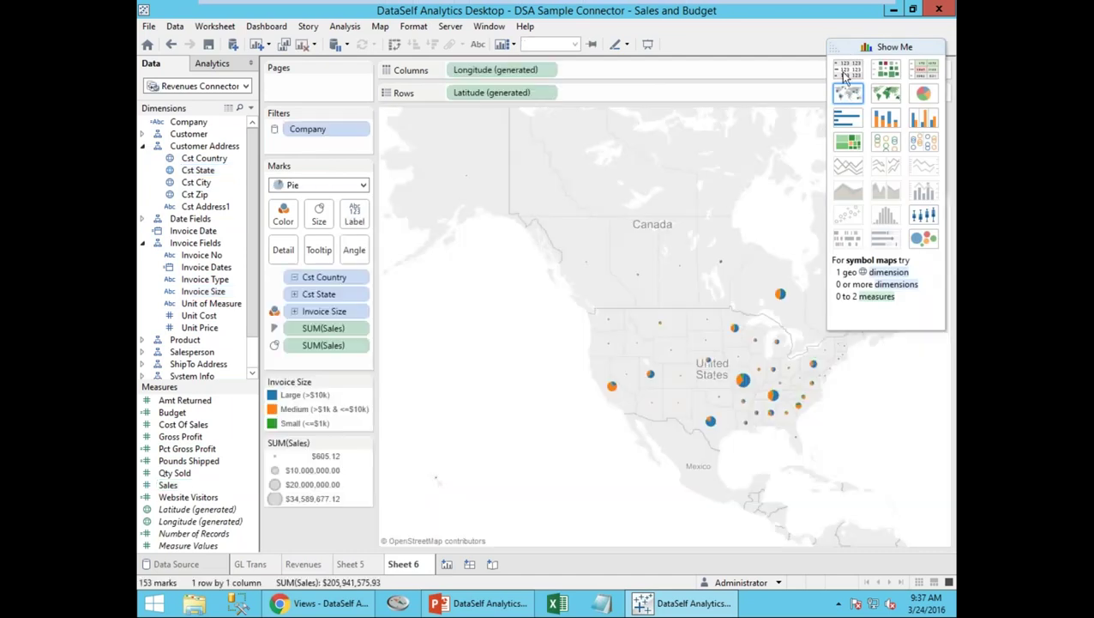
{"action": "left_click", "coordinate": [832, 48]}
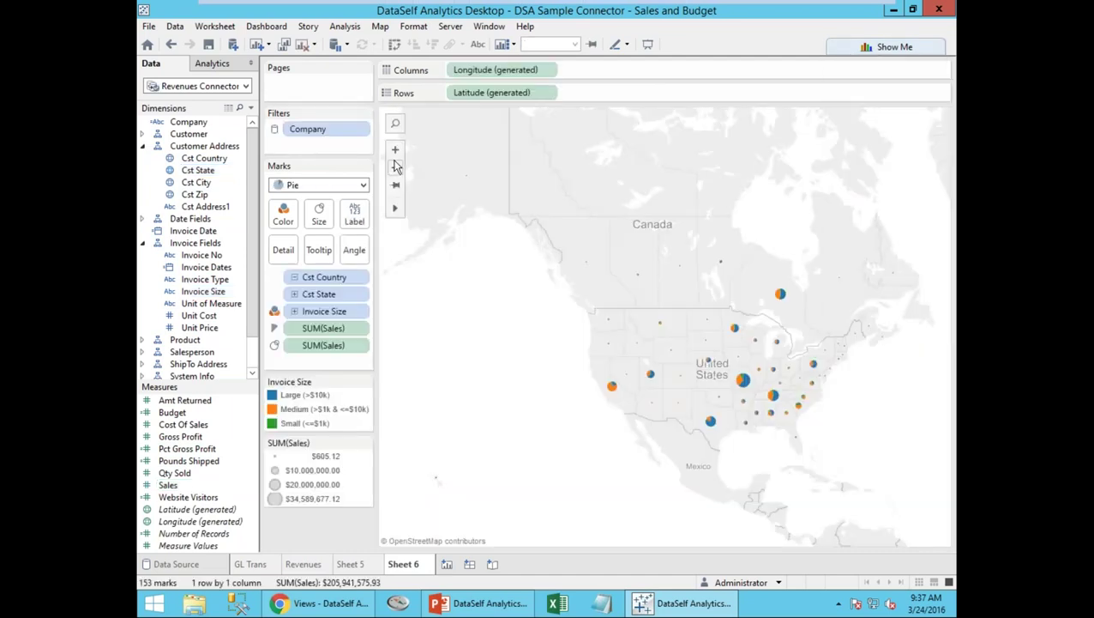
Zoom the map in on the United States and enlarge the pie marks
{"action": "left_click", "coordinate": [395, 168]}
{"action": "left_click", "coordinate": [395, 151]}
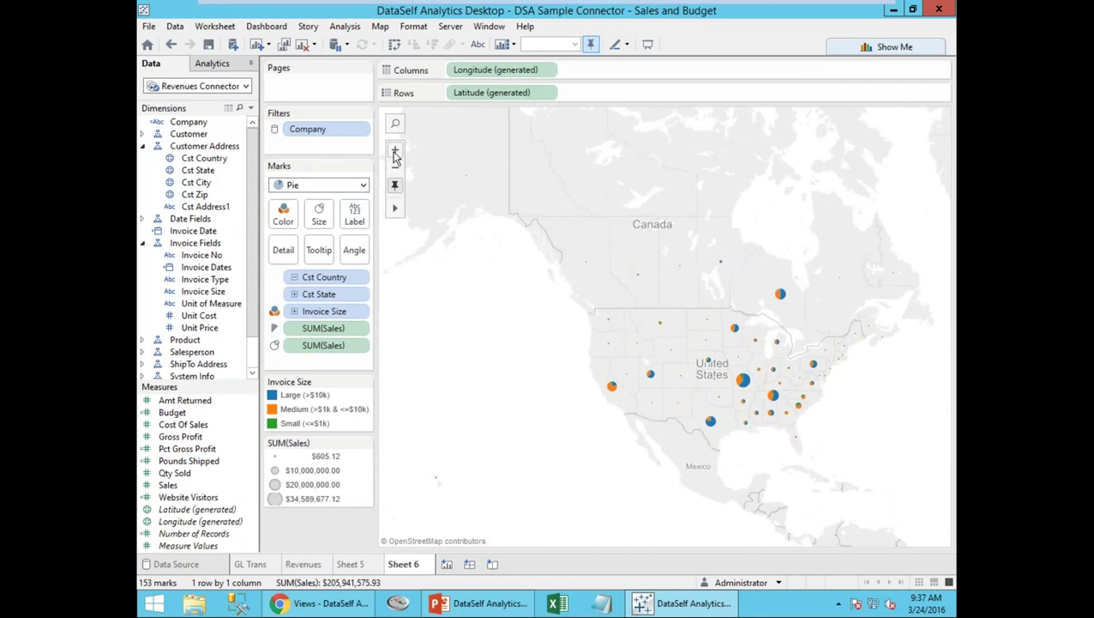
{"action": "left_click", "coordinate": [396, 150]}
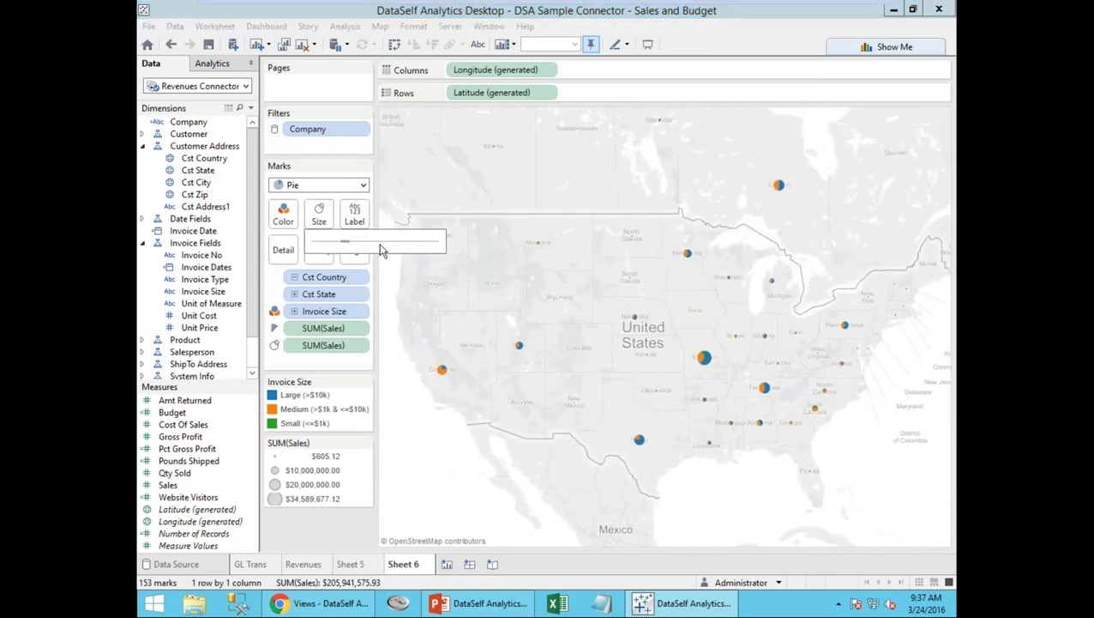
{"action": "left_click", "coordinate": [384, 242]}
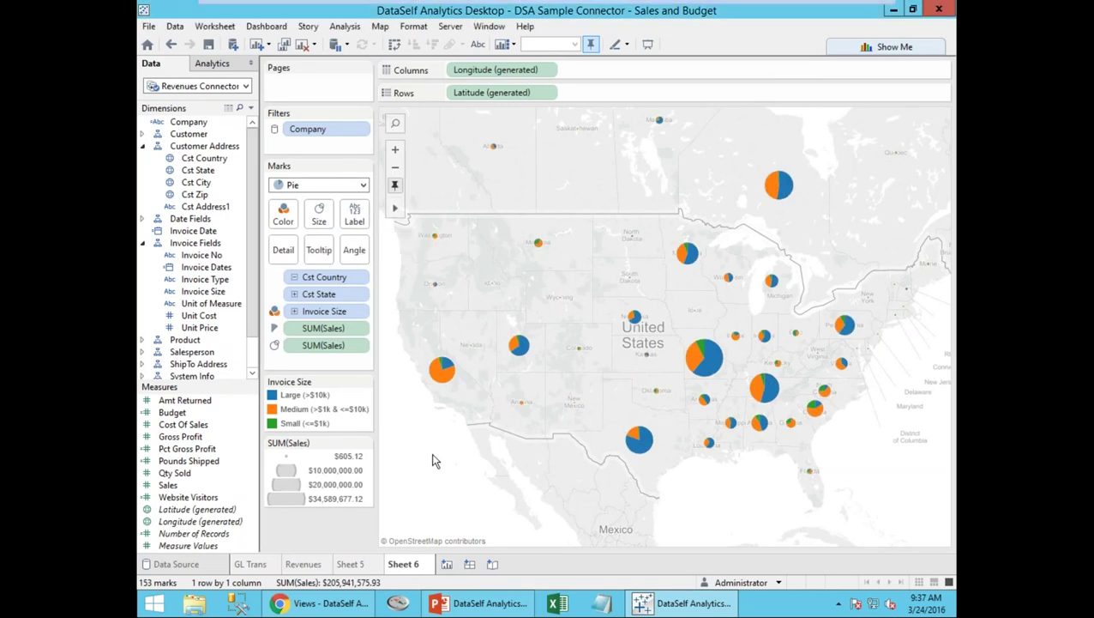
Open the GL Trans worksheet with the income statement table
{"action": "left_click", "coordinate": [261, 569]}
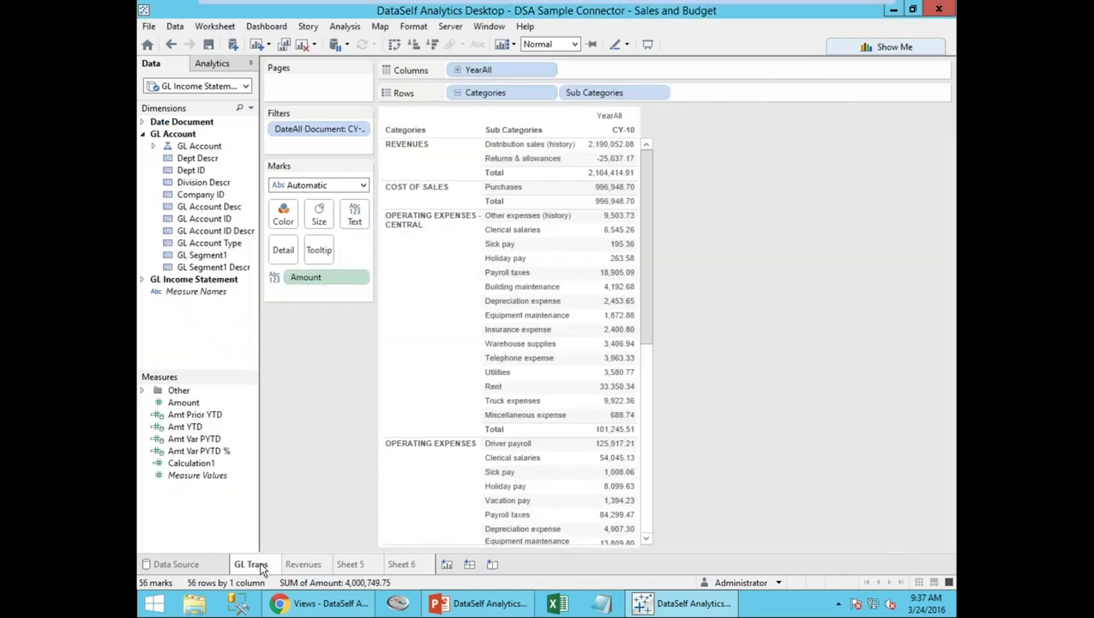